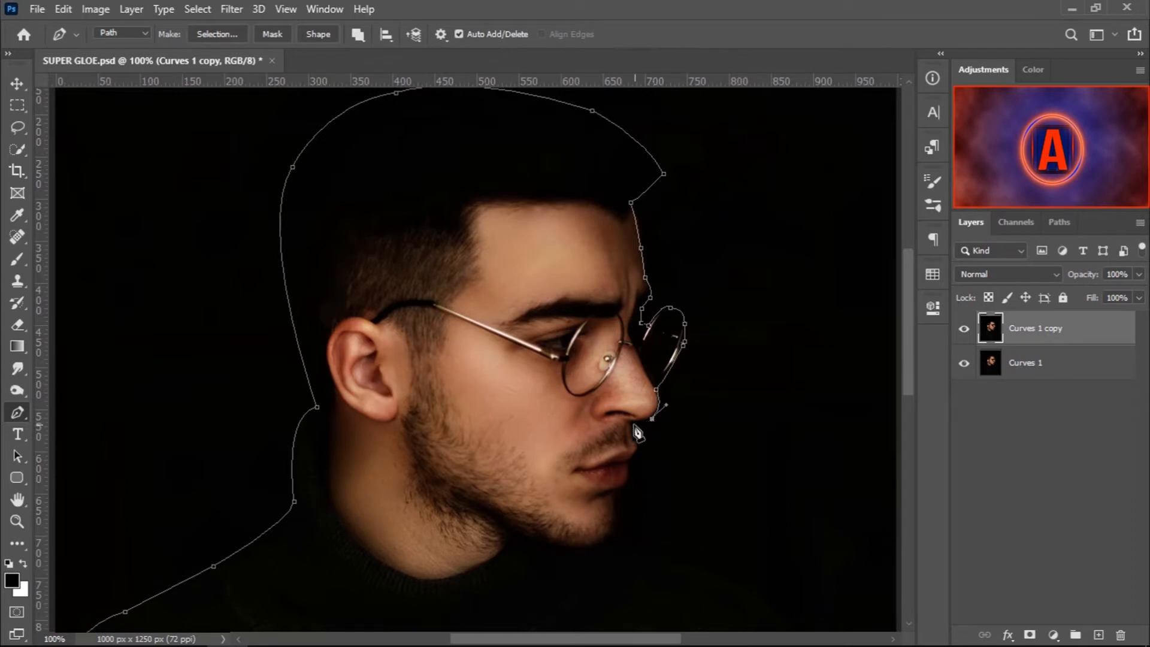
Continue the Pen path from beneath the nose along the lips to the bottom of the chin
click(631, 422)
click(632, 437)
click(639, 446)
click(629, 463)
click(615, 518)
click(611, 529)
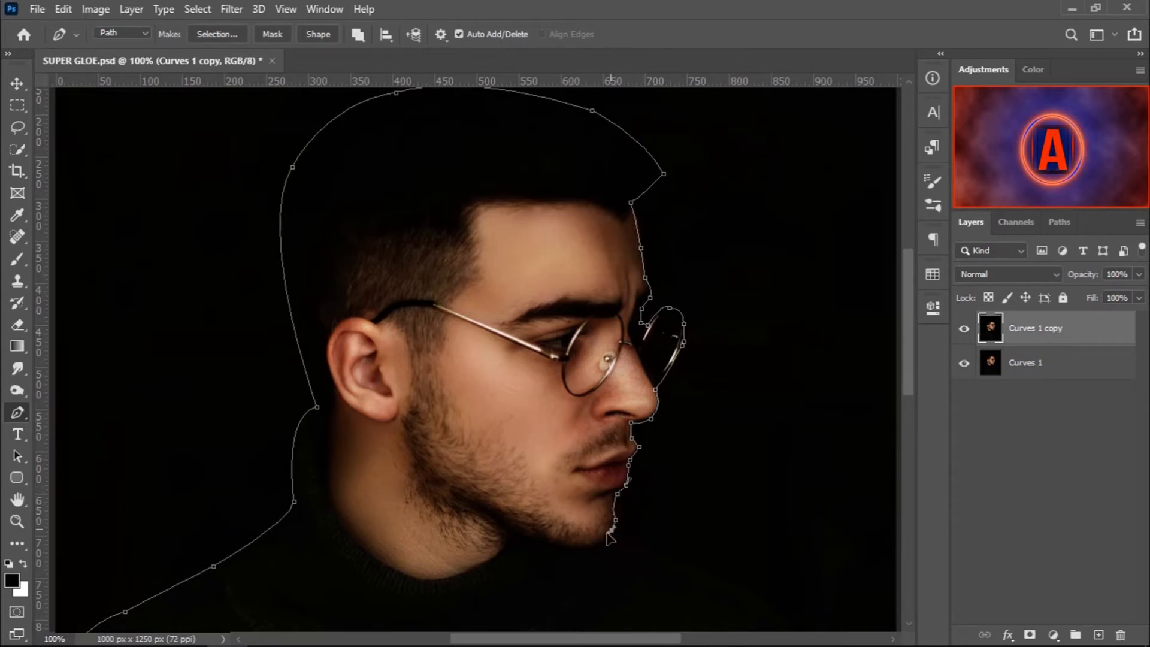
Extend the path from the chin over the shoulder with a curved anchor at its outer edge, ending in a corner
click(647, 549)
click(723, 577)
click(765, 602)
scroll(766, 605, down, 3)
drag(822, 484, 826, 529)
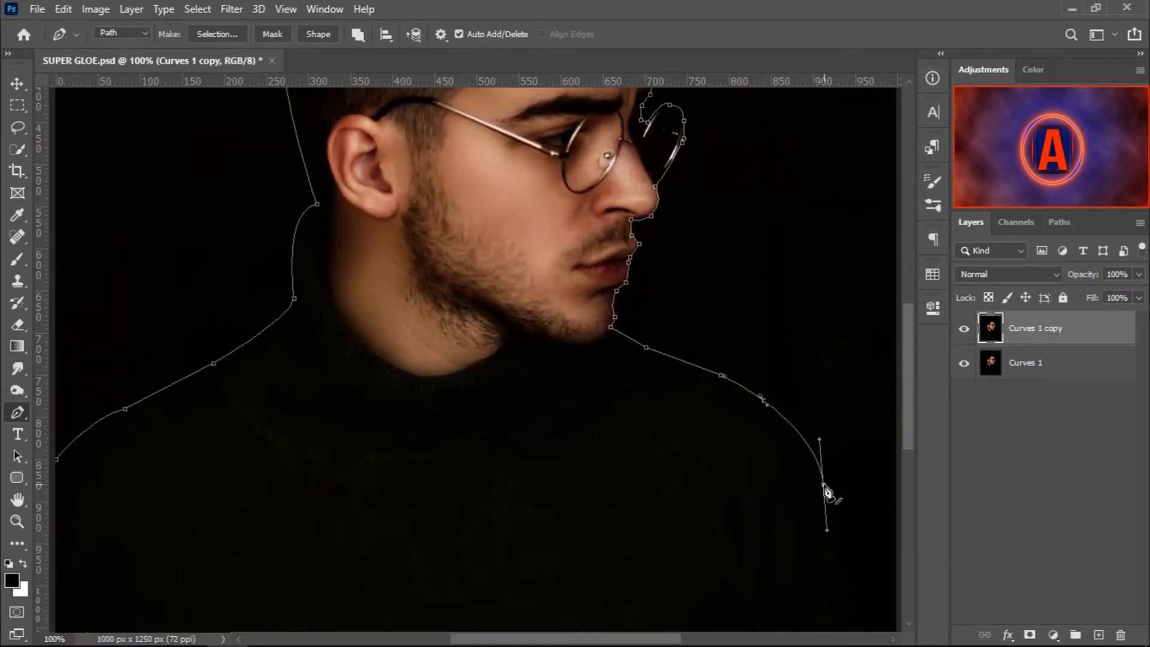
alt+click(822, 484)
Run the path down the arm and around beneath the canvas, closing it at the starting anchor on the opposite shoulder
scroll(827, 493, down, 3)
click(879, 577)
click(849, 601)
click(738, 606)
click(606, 613)
click(447, 613)
click(319, 616)
scroll(300, 615, left, 3)
click(218, 613)
click(177, 600)
click(192, 243)
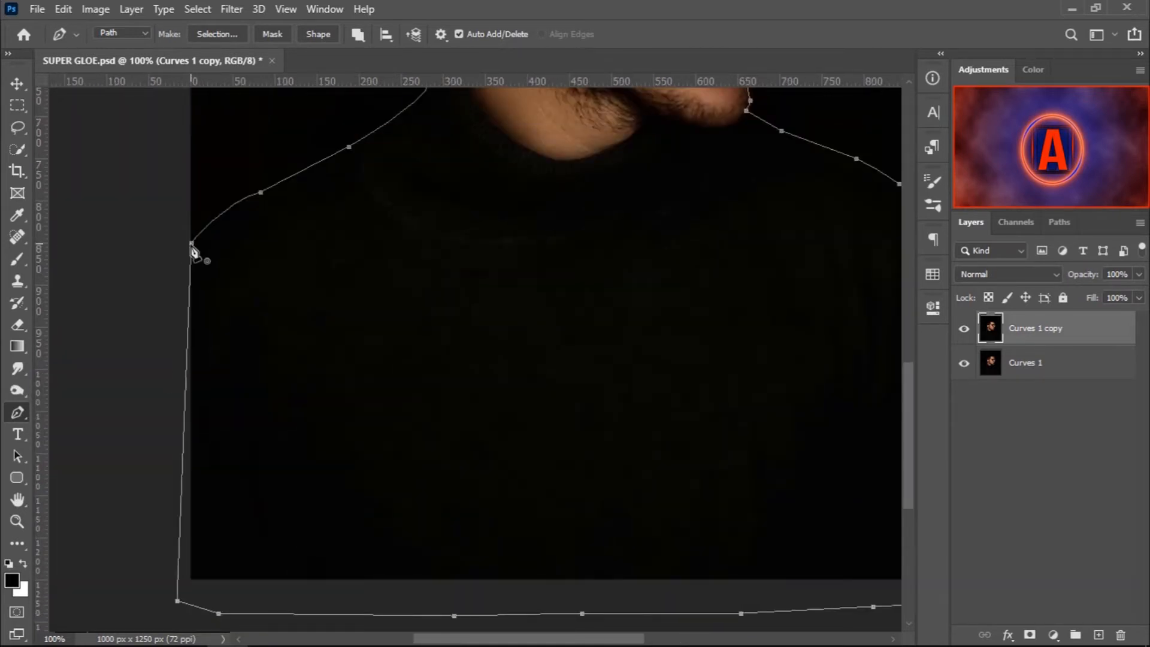
Convert the closed path to a selection and use it as a layer mask on Curves 1 copy
key(ctrl+Return)
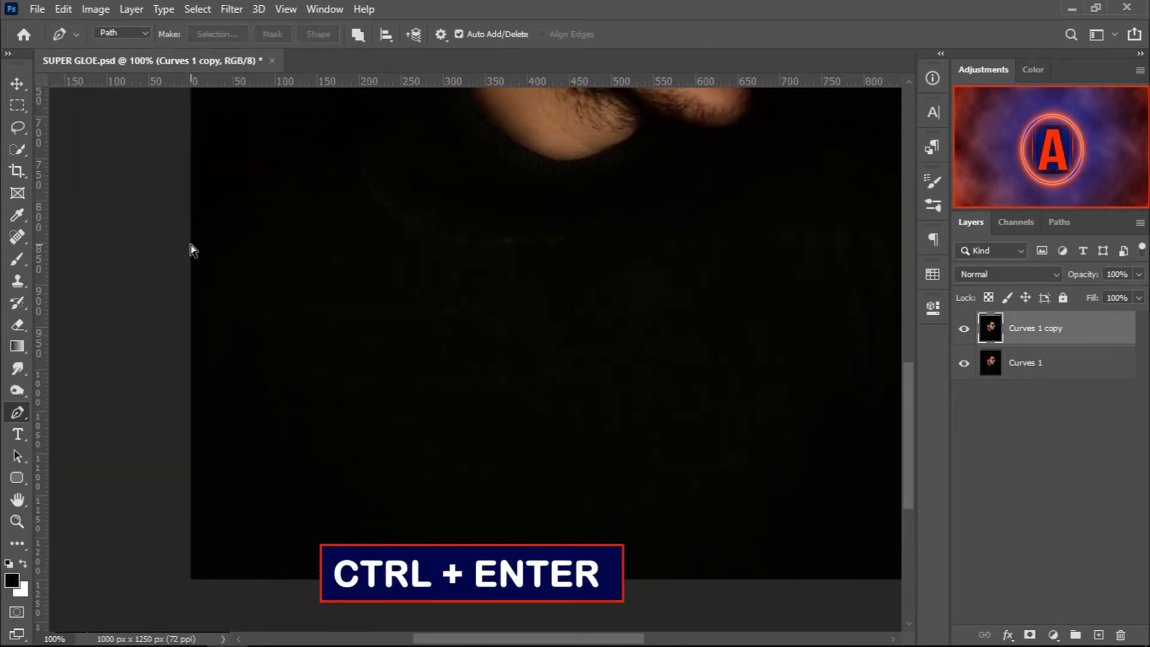
key(ctrl+0)
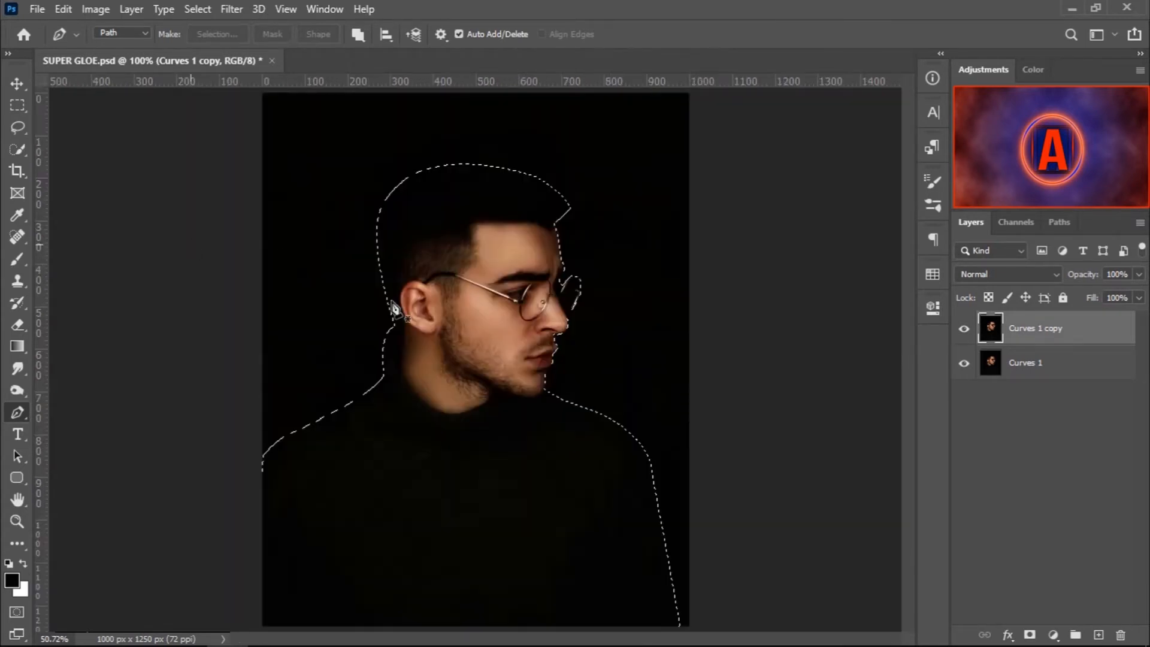
click(1029, 634)
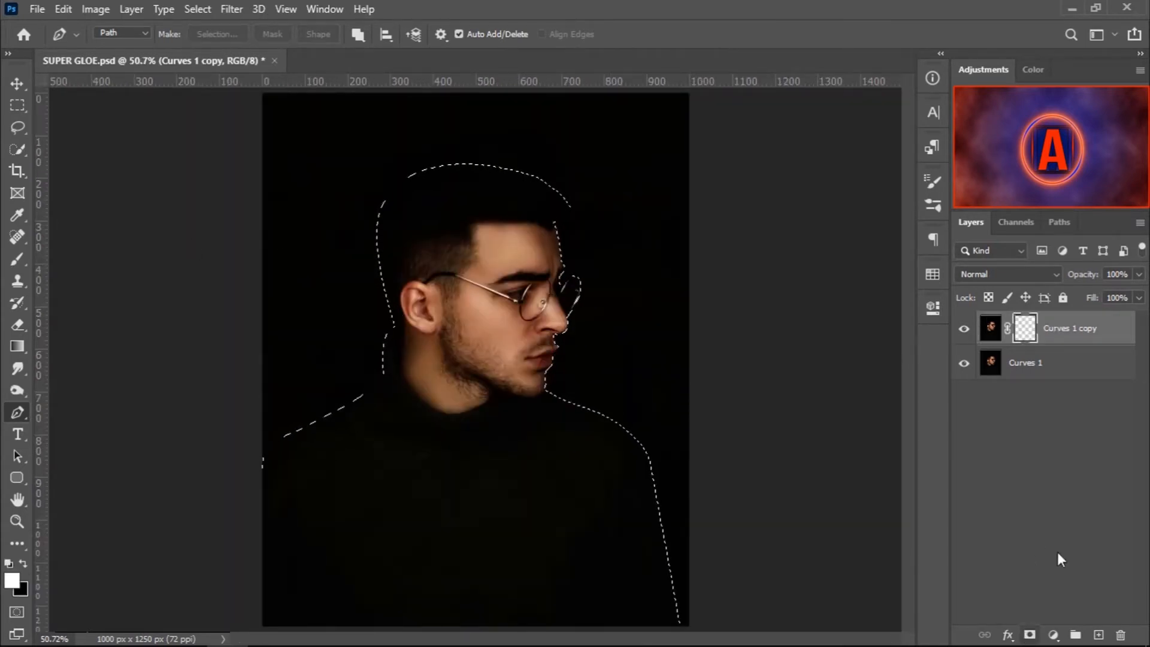
Add a Solid Color fill layer with colour 010101 directly above the Curves 1 layer
click(1052, 367)
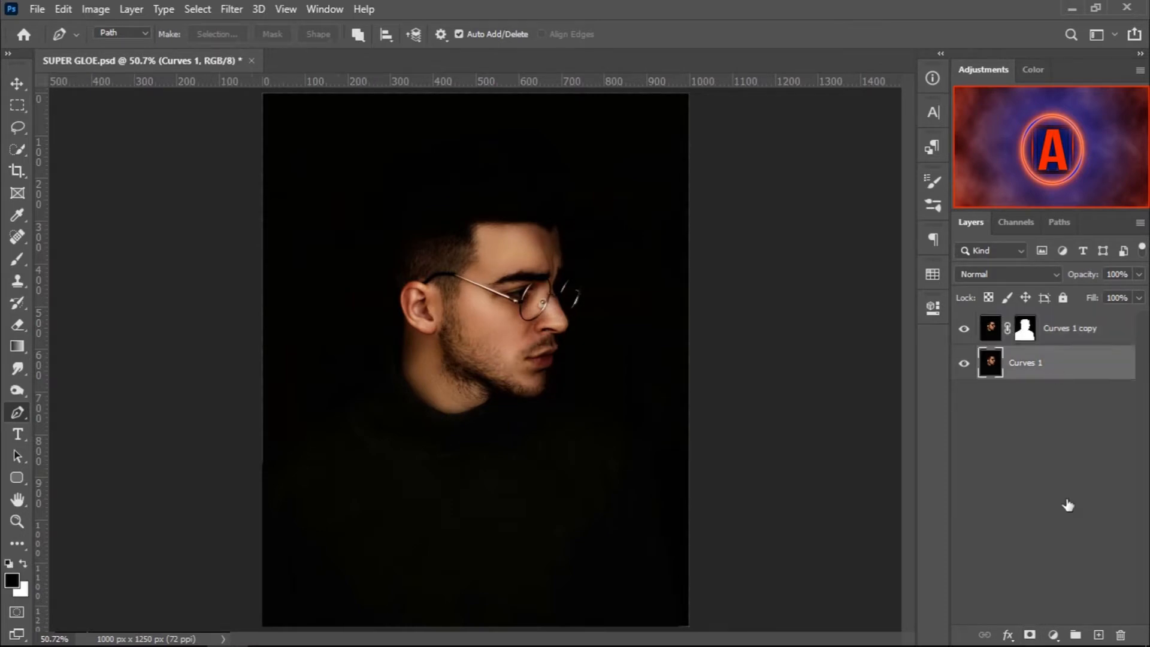
click(1053, 636)
click(1011, 341)
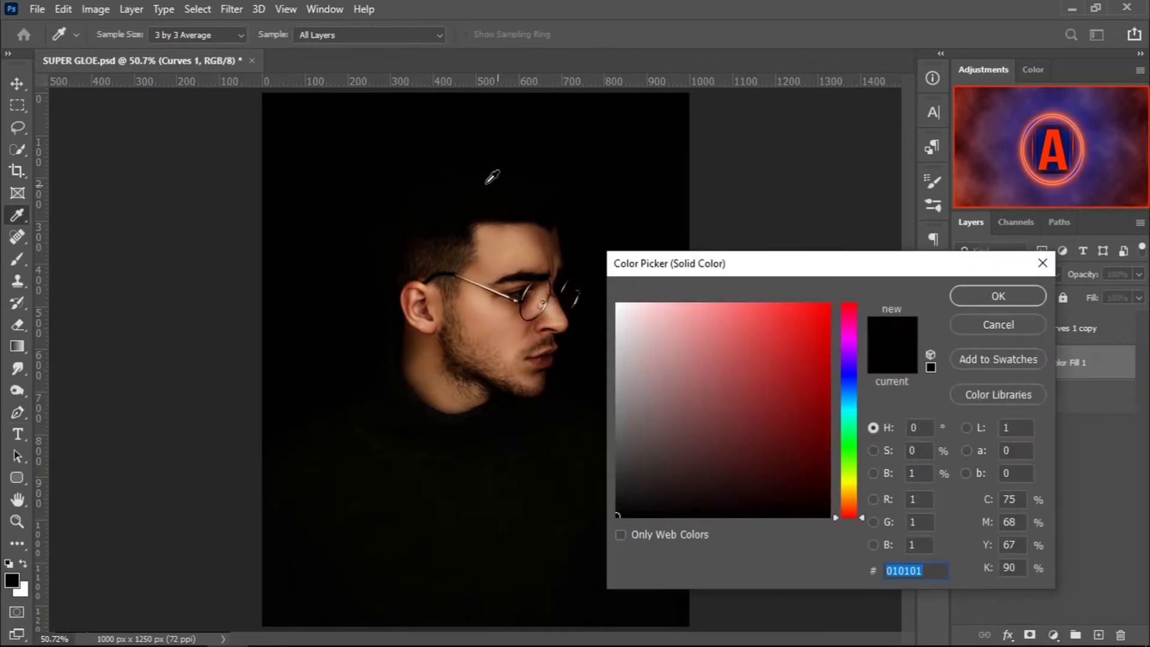
click(980, 297)
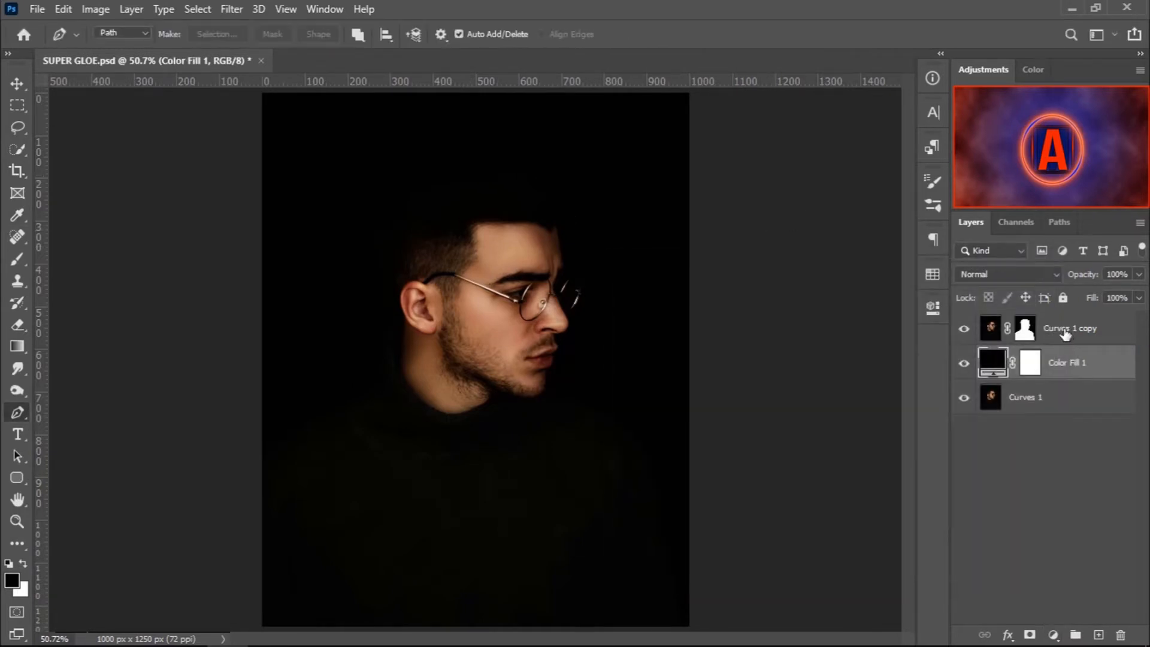
Darken the masked portrait with a Hue/Saturation adjustment clipped to Curves 1 copy by lowering its lightness, and compare with and without it
click(1064, 333)
click(1052, 635)
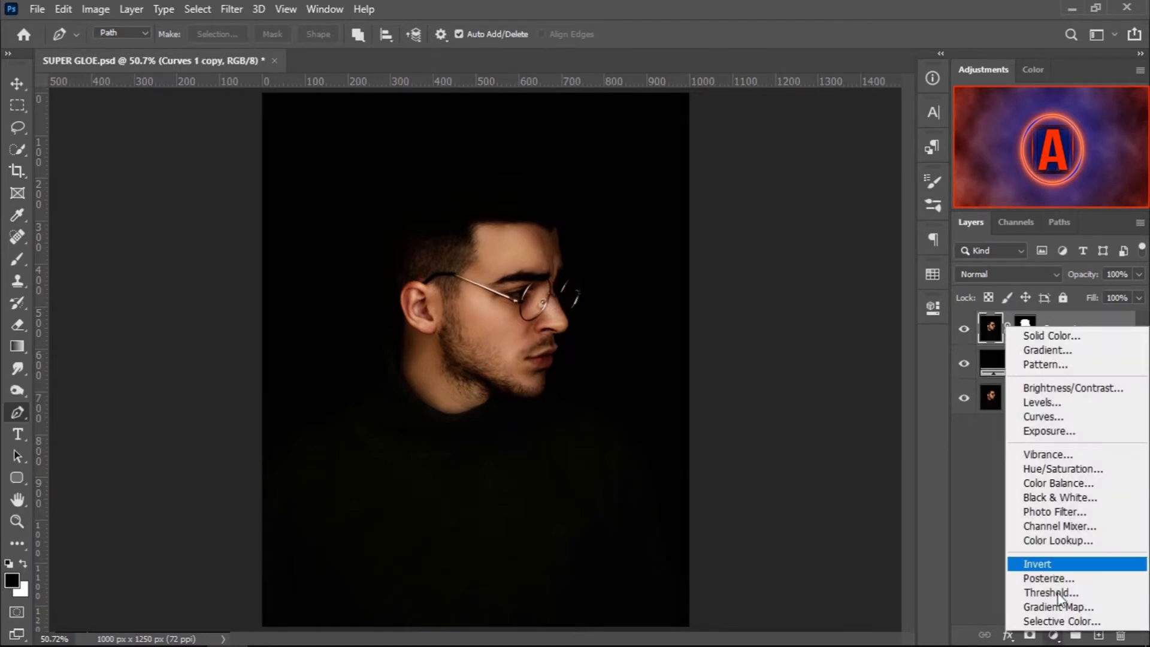
click(1075, 469)
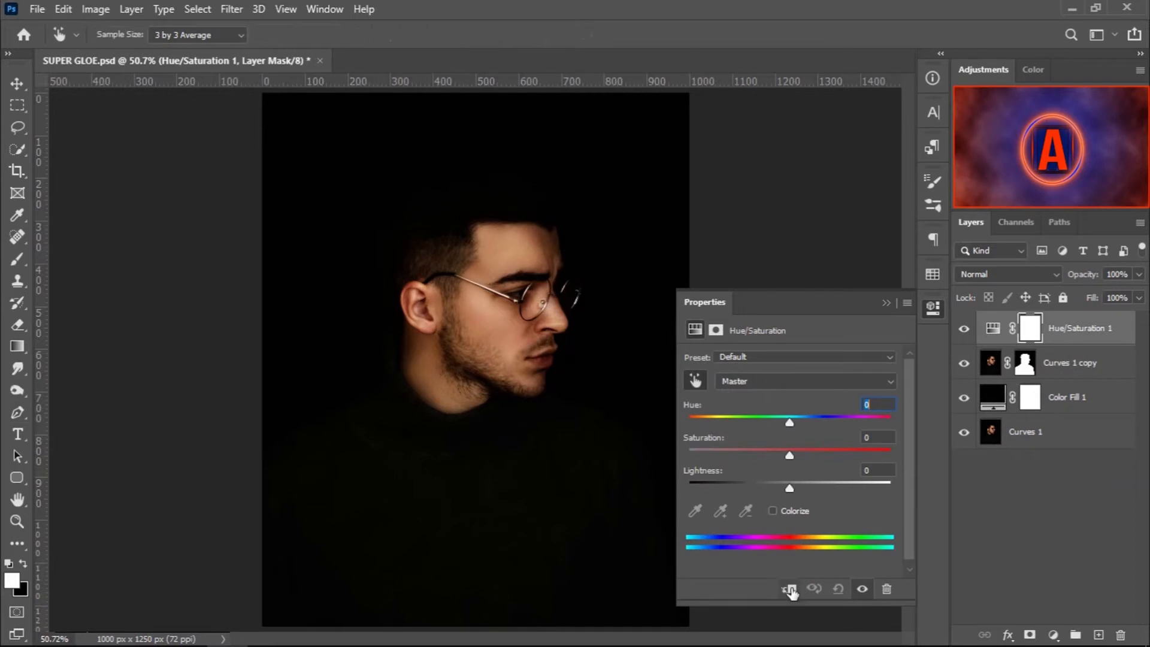
click(787, 588)
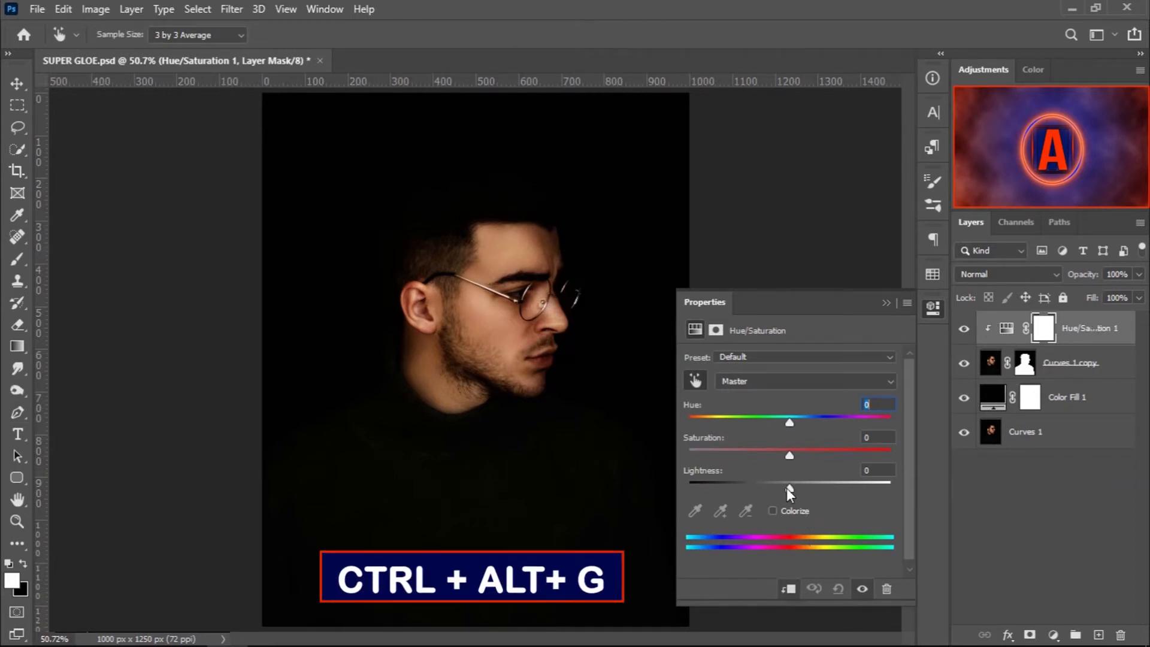
drag(788, 487, 727, 487)
click(885, 303)
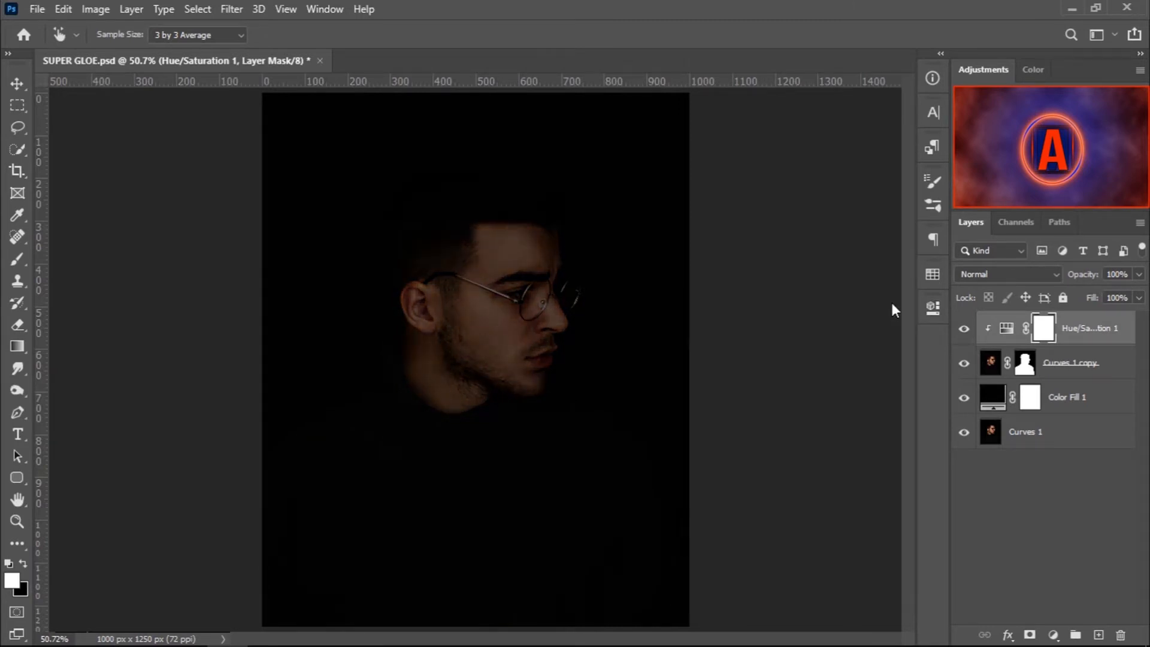
click(963, 329)
click(963, 328)
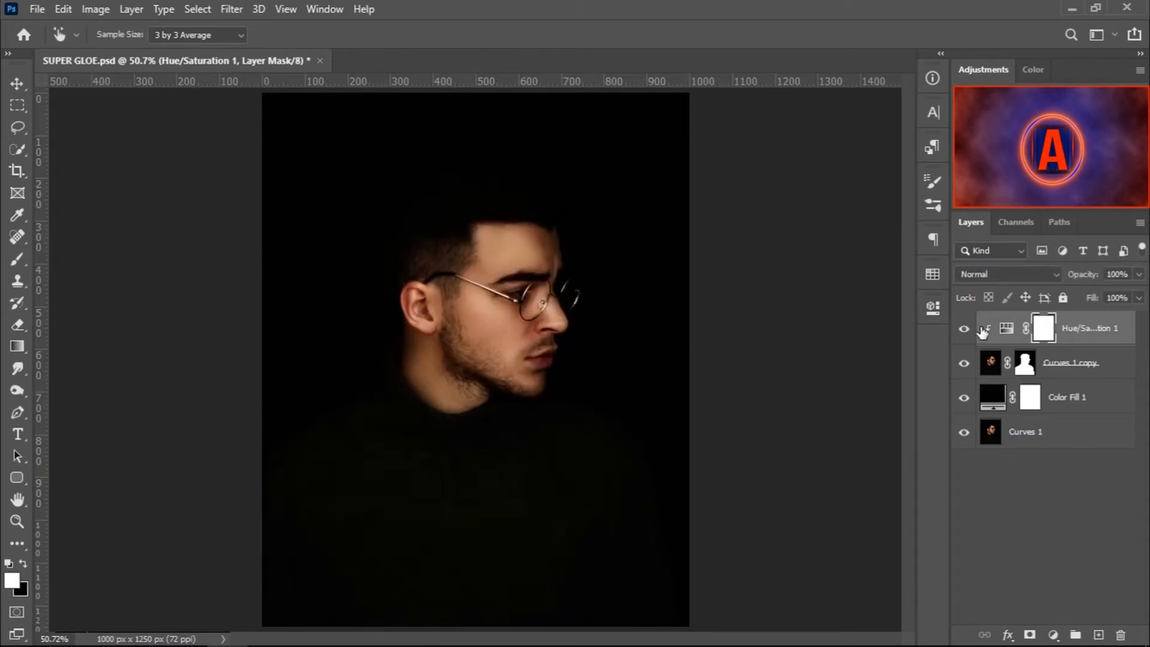
Add a second clipped Hue/Saturation adjustment above the first, with Colorize enabled and saturation 100
click(1052, 634)
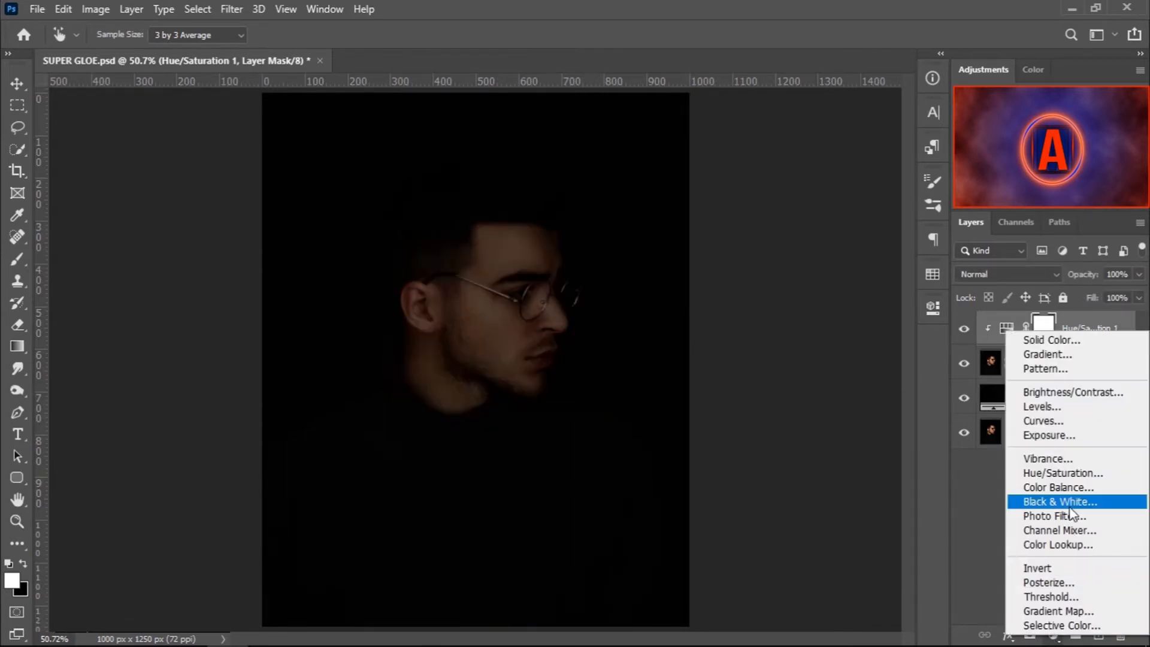
click(1069, 473)
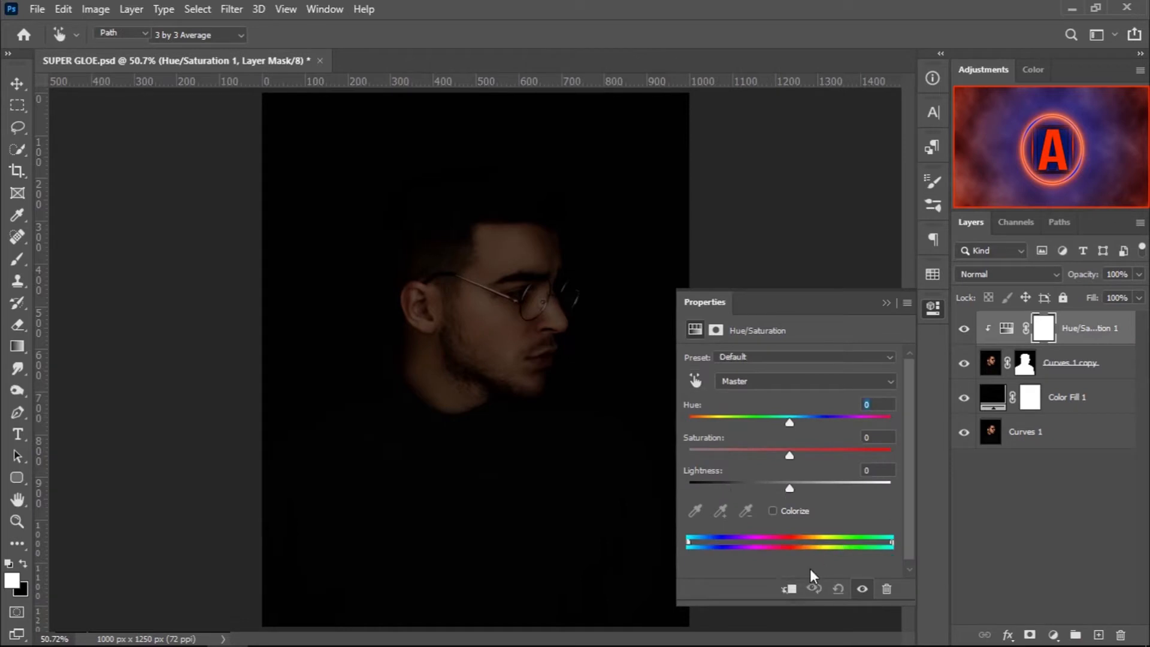
click(788, 589)
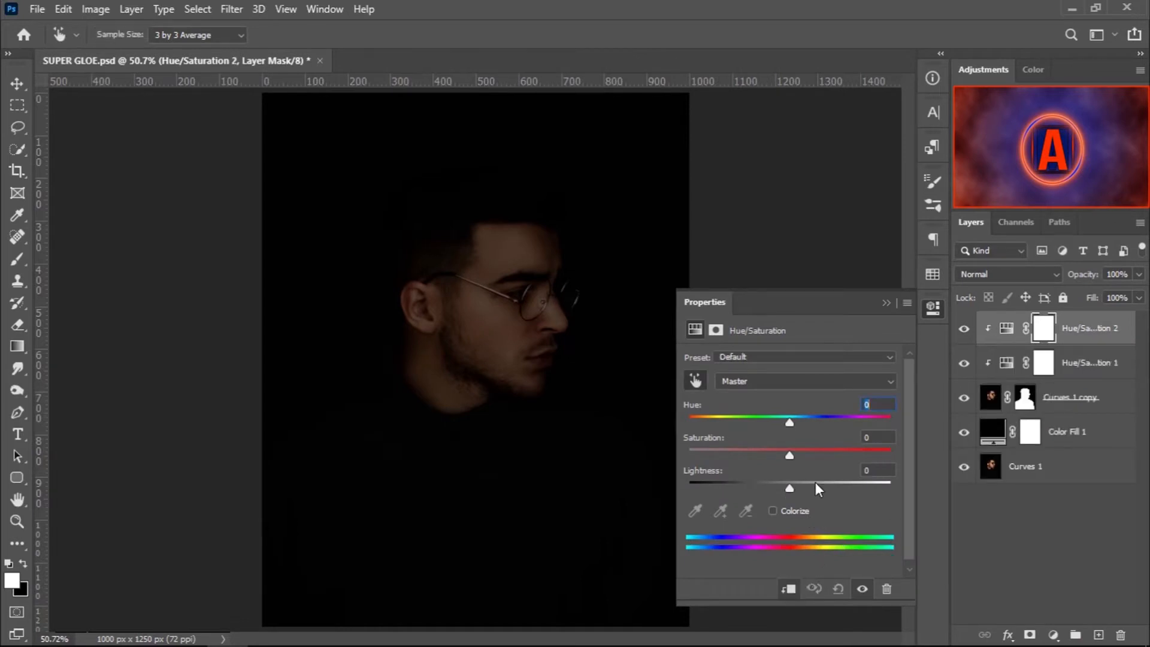
click(772, 510)
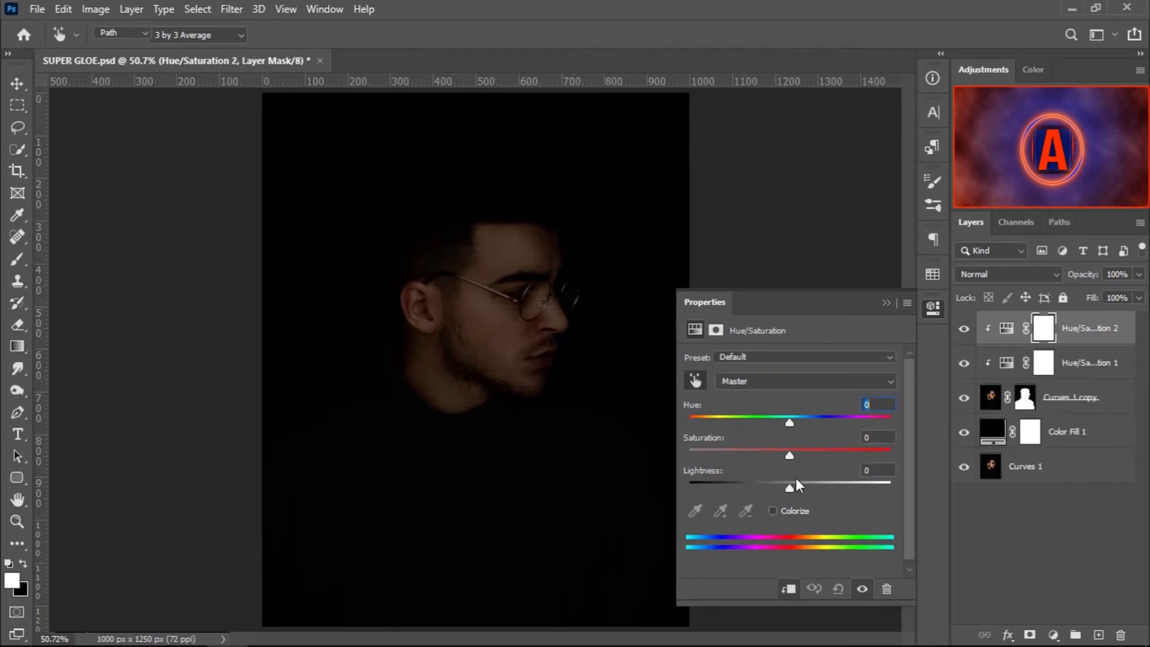
click(740, 455)
drag(797, 453, 897, 453)
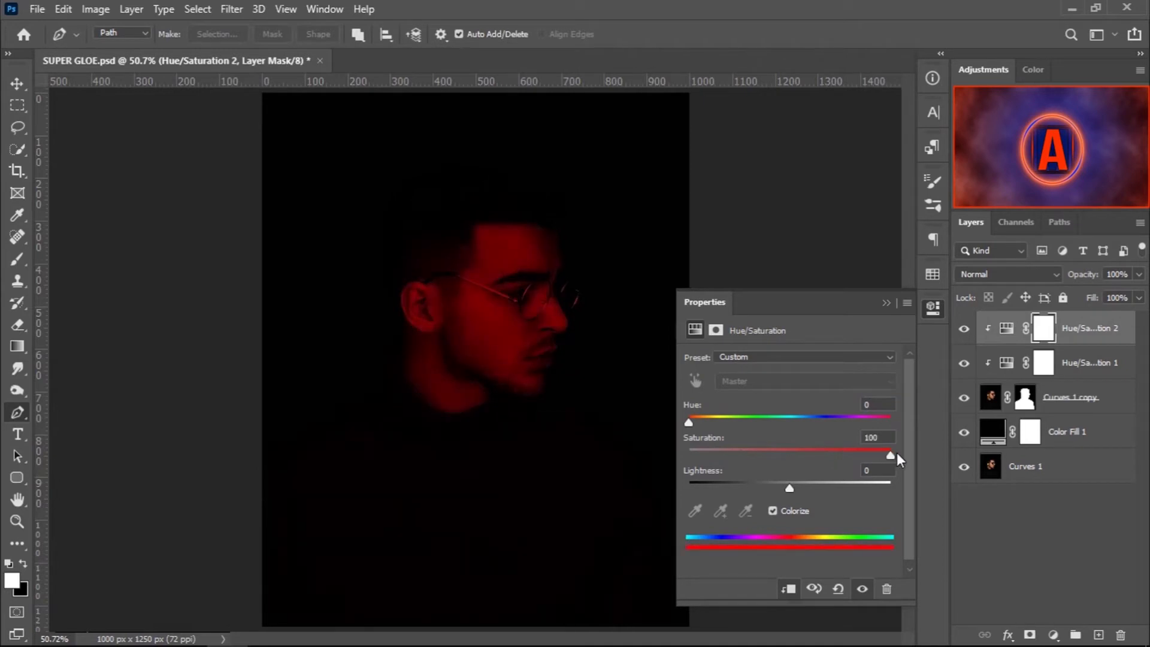
Set the second Hue/Saturation layer's blend mode to Color Dodge and raise its lightness to +16
click(1001, 275)
click(986, 377)
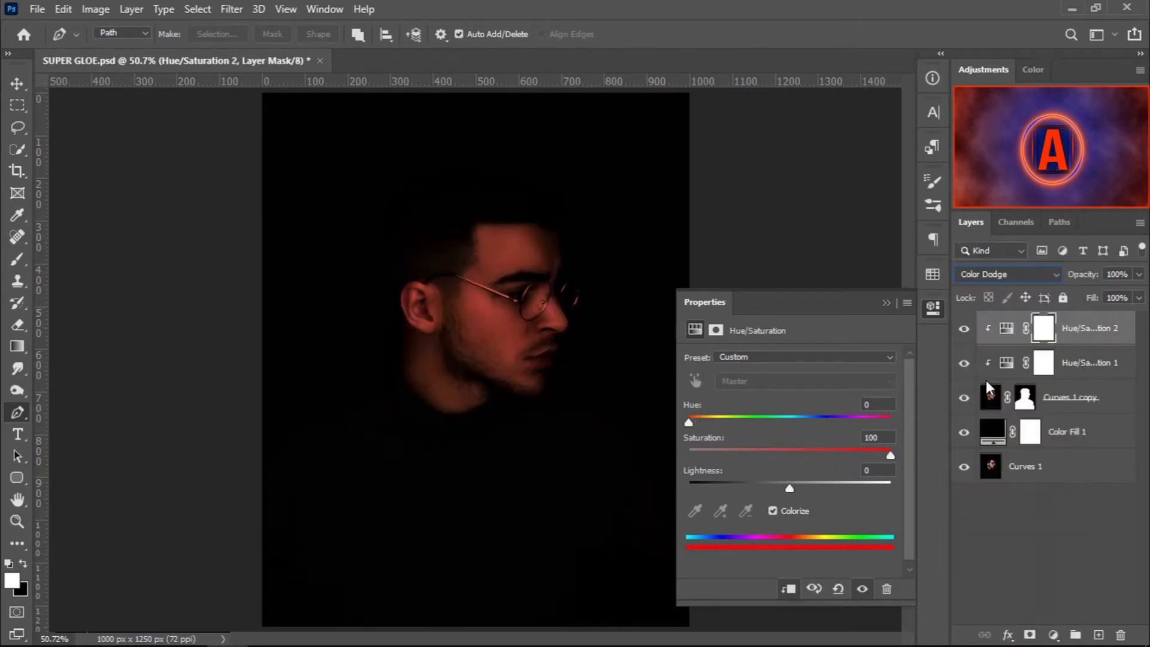
drag(794, 488, 806, 489)
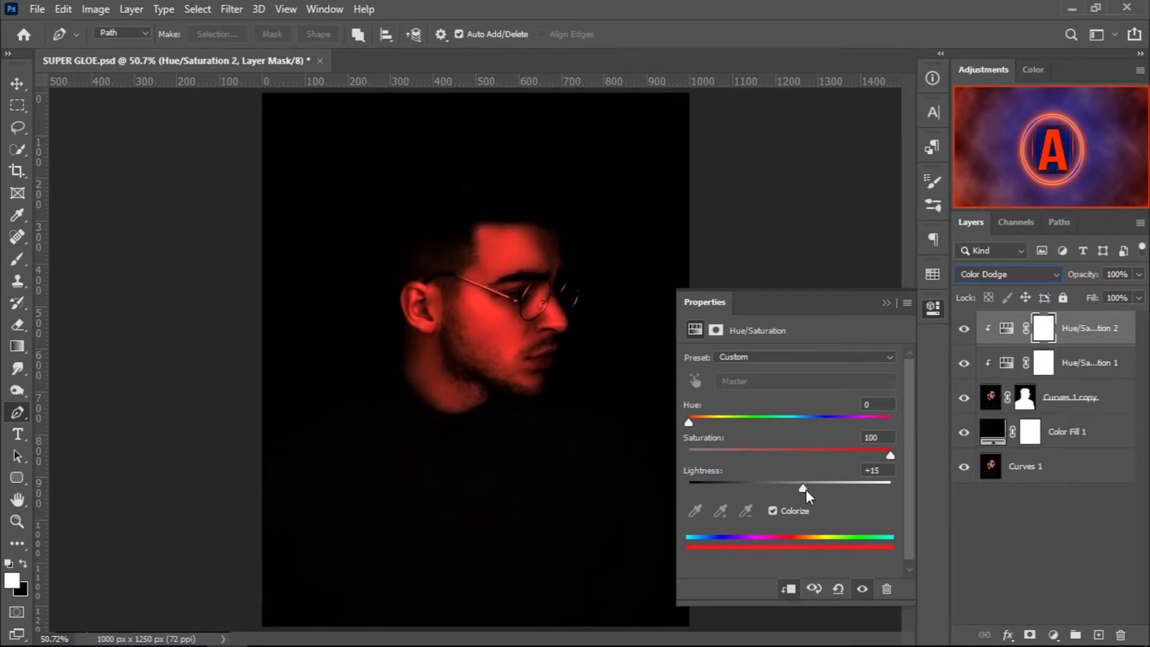
Shift the second Hue/Saturation layer's hue to green at 111 and invert its mask to black
drag(689, 421, 752, 418)
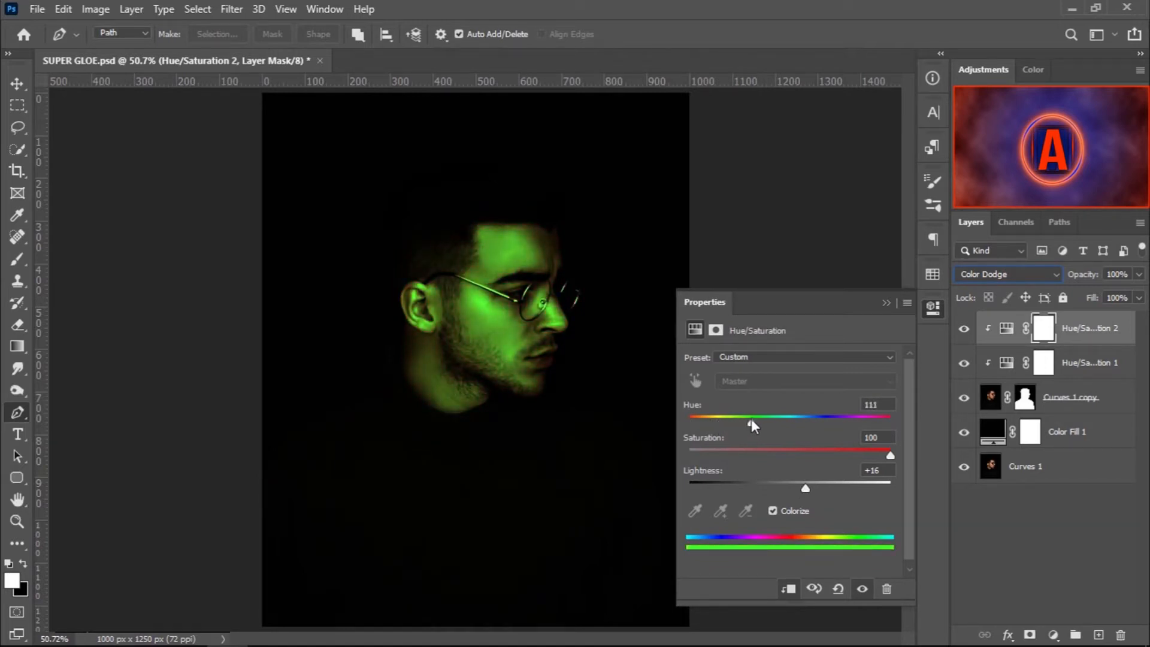
click(886, 303)
key(ctrl+i)
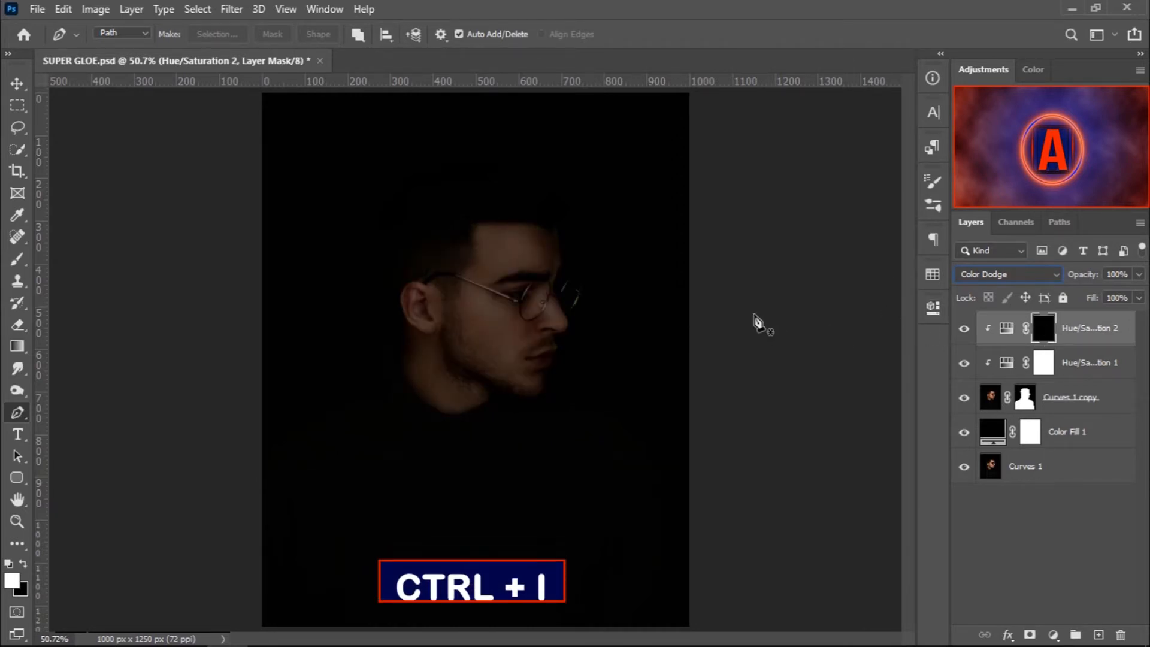
Choose the Brush tool with the Soft Round tip and undo the test dab on the cheek
right_click(19, 259)
click(71, 260)
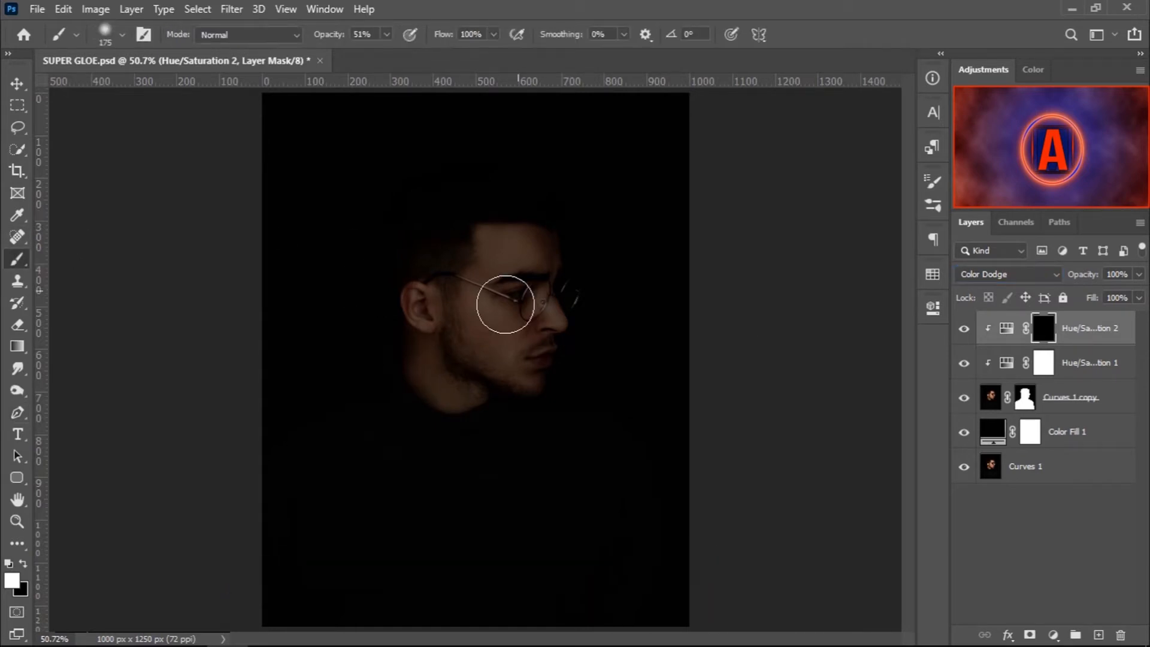
right_click(425, 375)
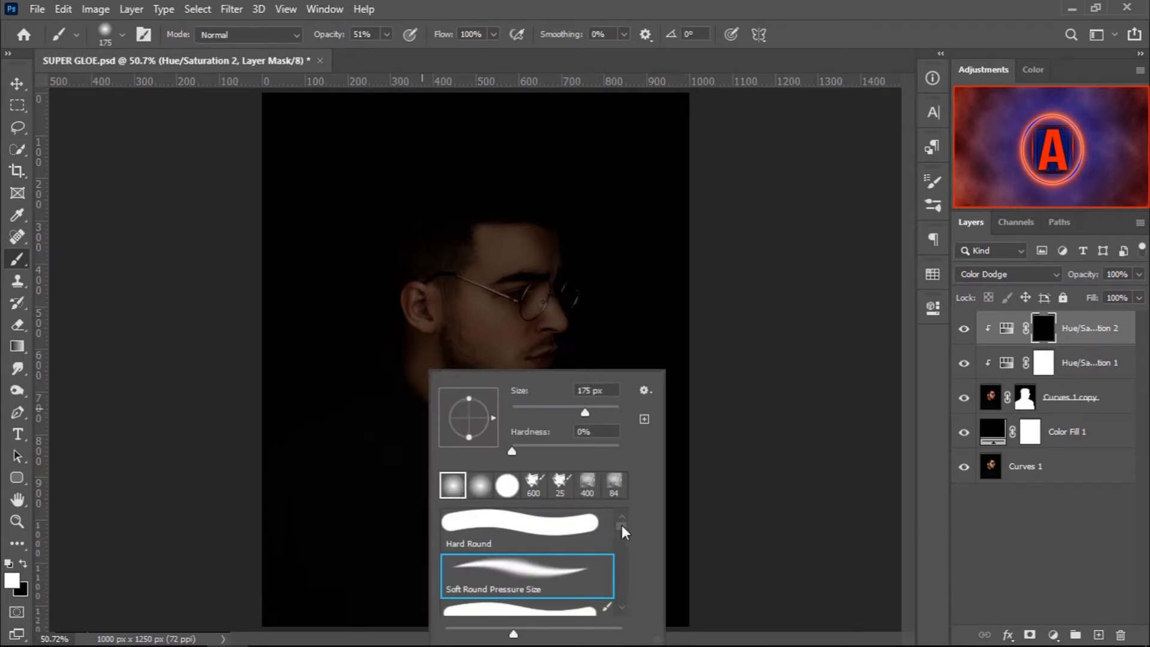
drag(621, 522, 623, 536)
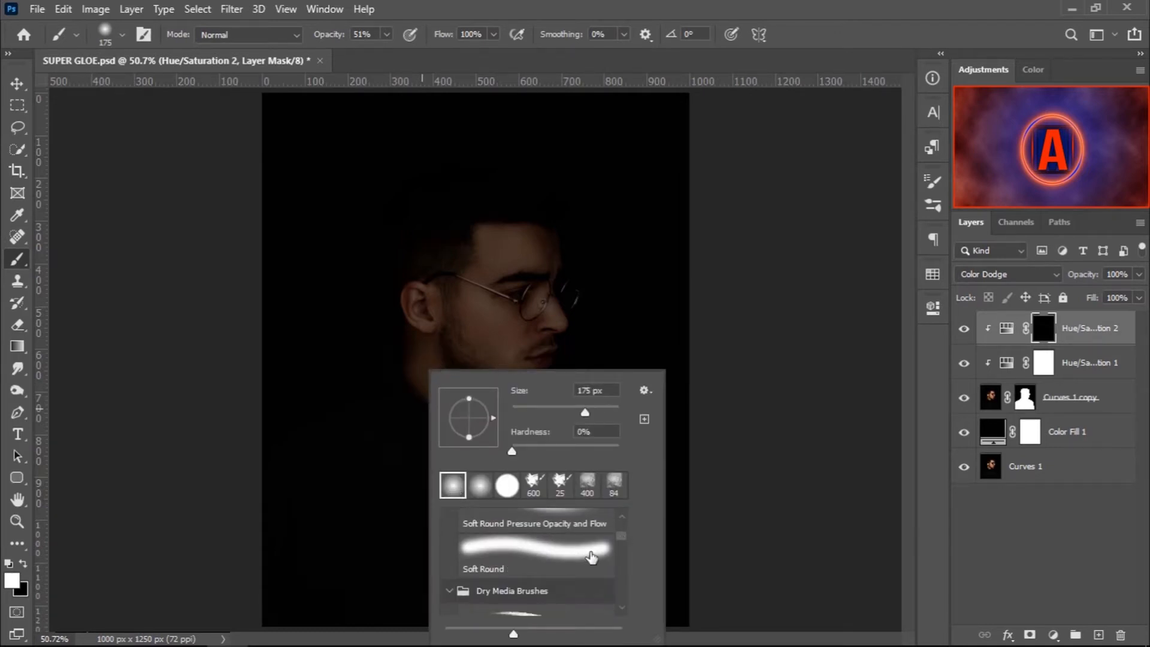
click(571, 558)
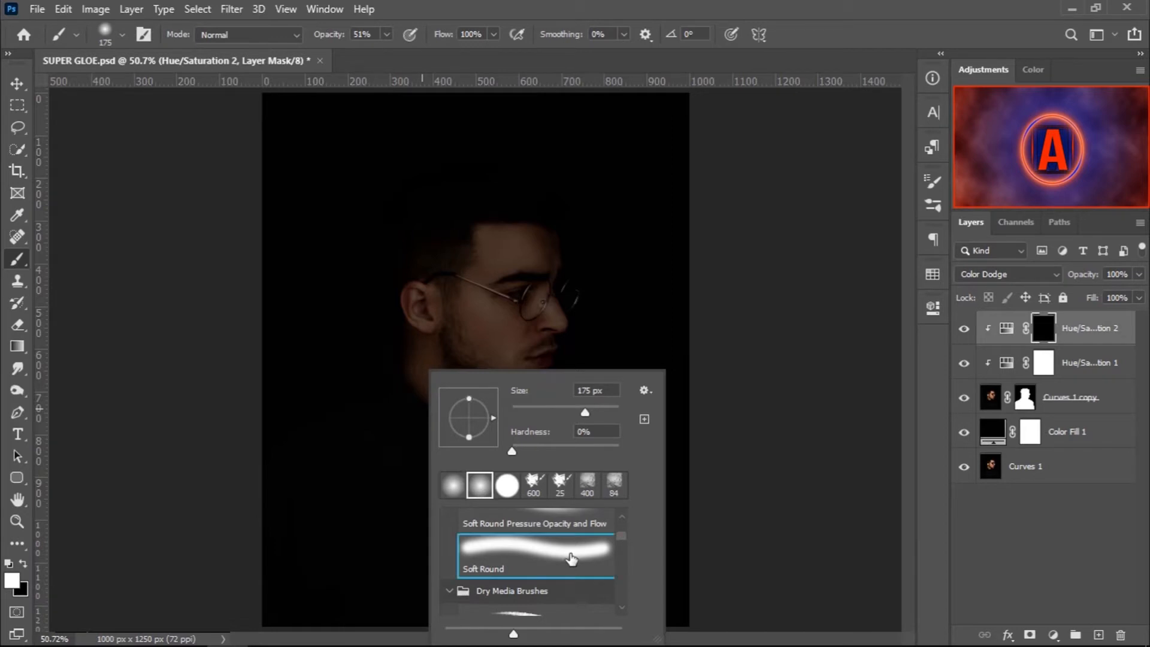
click(502, 329)
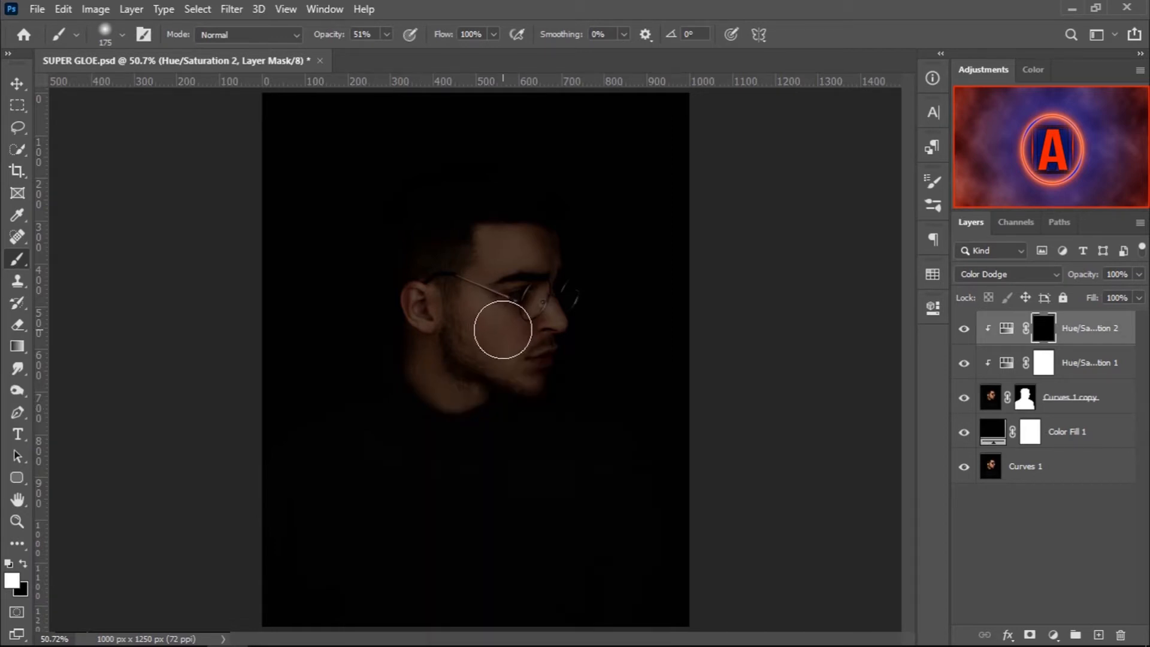
key(ctrl+z)
Lower the brush opacity, shrink the brush to 100 px, and paint a faint green glow on the mask over the face
drag(333, 36, 312, 36)
key(Return)
key(bracketleft)
key(bracketleft)
key(bracketleft)
mouse_move(512, 336)
mouse_down()
mouse_move(478, 289)
mouse_move(535, 242)
mouse_move(541, 252)
mouse_move(505, 228)
mouse_move(495, 240)
mouse_move(525, 260)
mouse_move(498, 321)
mouse_move(513, 331)
mouse_move(481, 332)
mouse_move(495, 307)
mouse_up()
Raise the brush opacity to 28% and build up the green glow across the cheek, jaw and neck
click(386, 34)
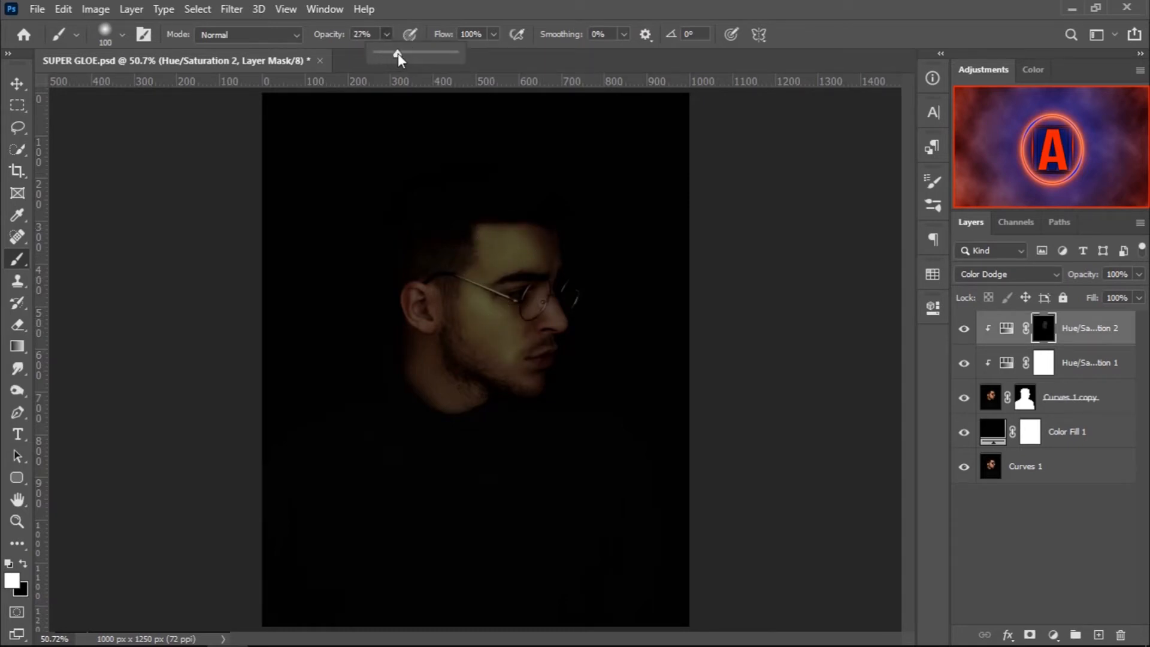
click(508, 321)
mouse_move(508, 320)
mouse_down()
mouse_move(495, 244)
mouse_move(505, 238)
mouse_move(545, 254)
mouse_move(532, 237)
mouse_move(486, 282)
mouse_move(512, 339)
mouse_move(554, 311)
mouse_move(533, 309)
mouse_move(538, 323)
mouse_move(505, 303)
mouse_move(460, 386)
mouse_move(491, 382)
mouse_move(454, 308)
mouse_move(463, 340)
mouse_move(412, 293)
mouse_move(430, 324)
mouse_move(537, 379)
mouse_move(520, 371)
mouse_move(533, 377)
mouse_move(539, 318)
mouse_move(559, 330)
mouse_move(528, 332)
mouse_move(475, 289)
mouse_move(511, 327)
mouse_move(479, 300)
mouse_move(472, 275)
mouse_move(543, 250)
mouse_move(465, 398)
mouse_move(475, 386)
mouse_move(419, 352)
mouse_move(451, 383)
mouse_up()
Reduce the brush to 30 px and paint green light onto the ear
key(ctrl+plus)
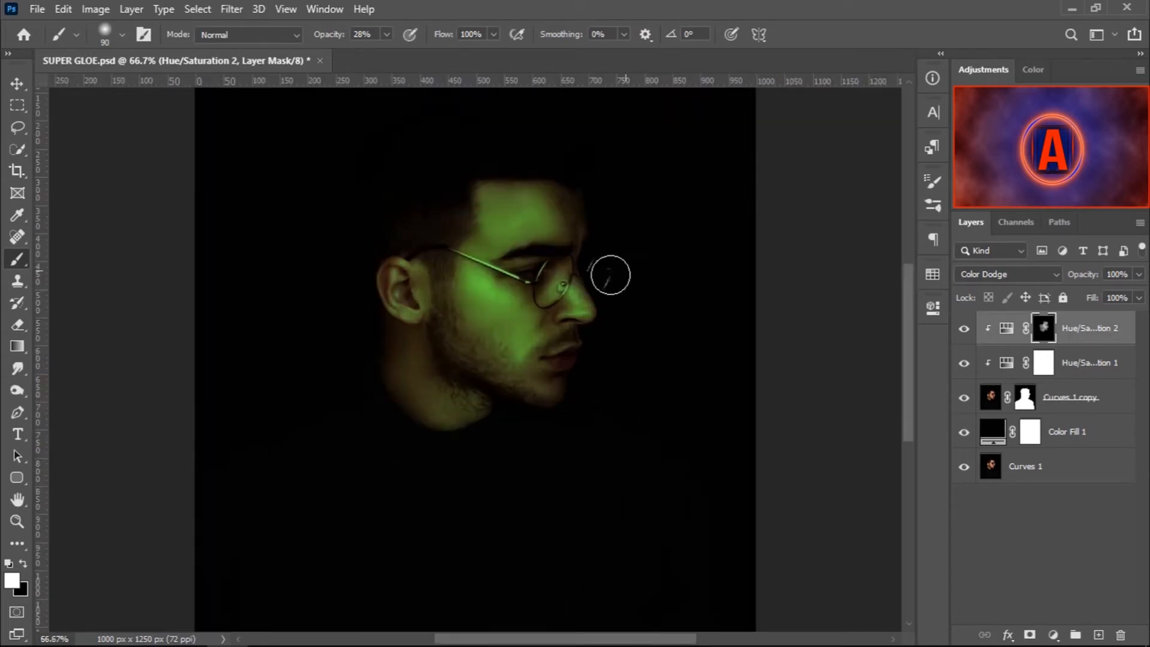
key(bracketleft)
key(bracketleft)
key(bracketleft)
key(bracketleft)
key(bracketleft)
drag(396, 274, 400, 306)
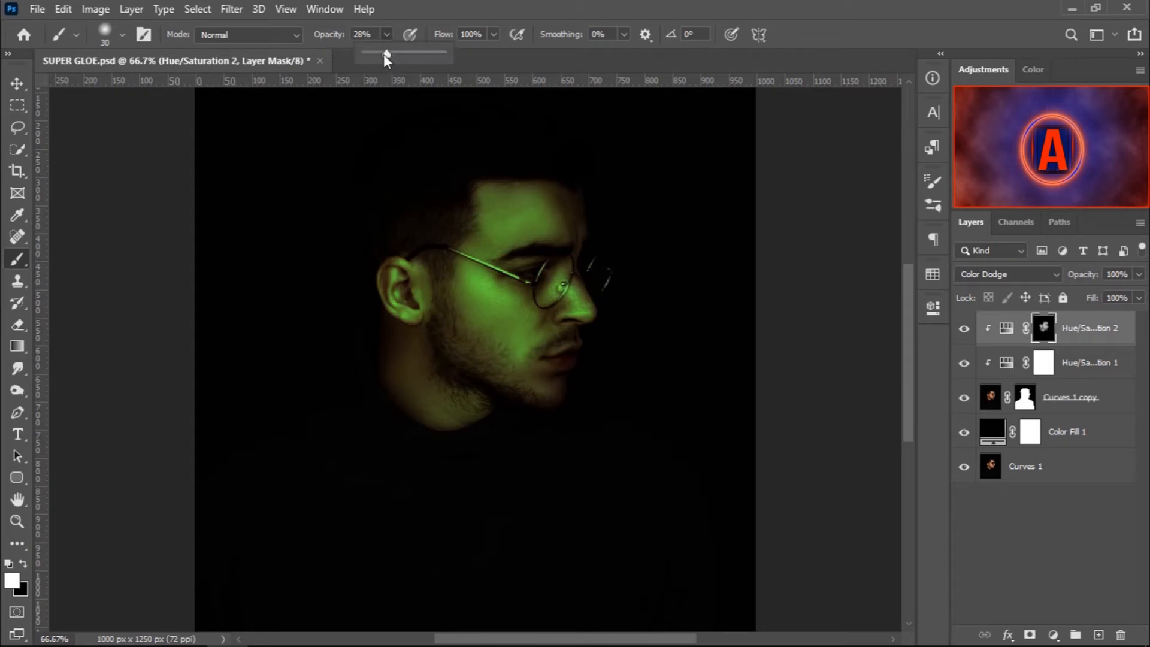
Increase the brush opacity to 51% and paint stronger green highlights on the glasses, nose and cheek
drag(383, 53, 400, 56)
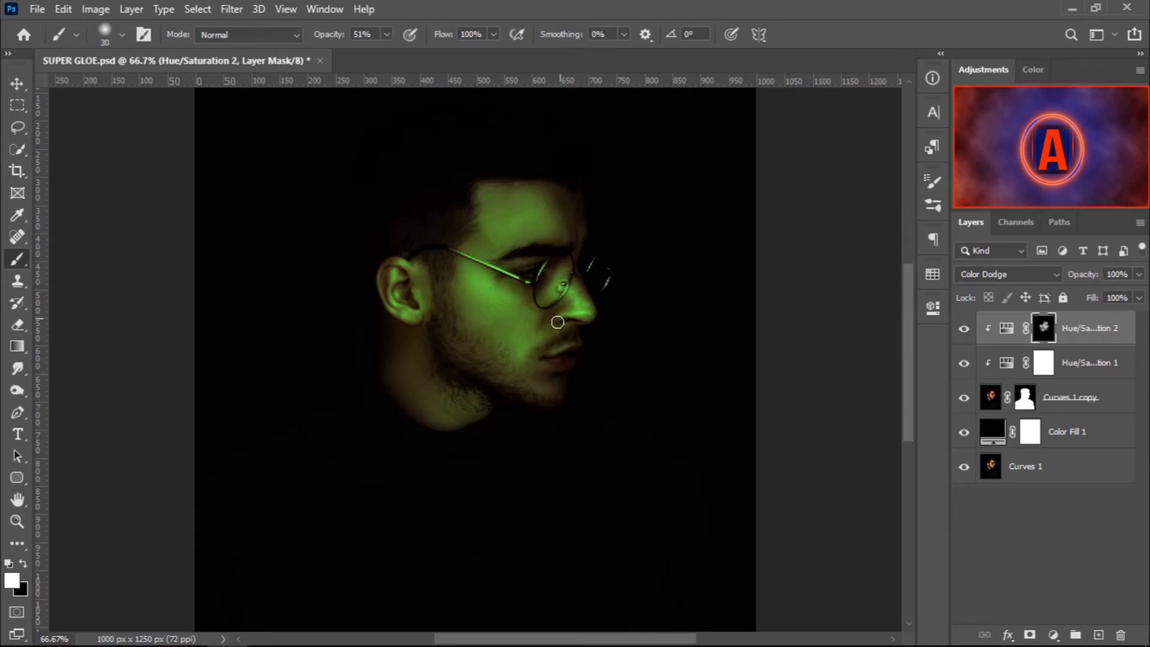
drag(491, 292, 517, 308)
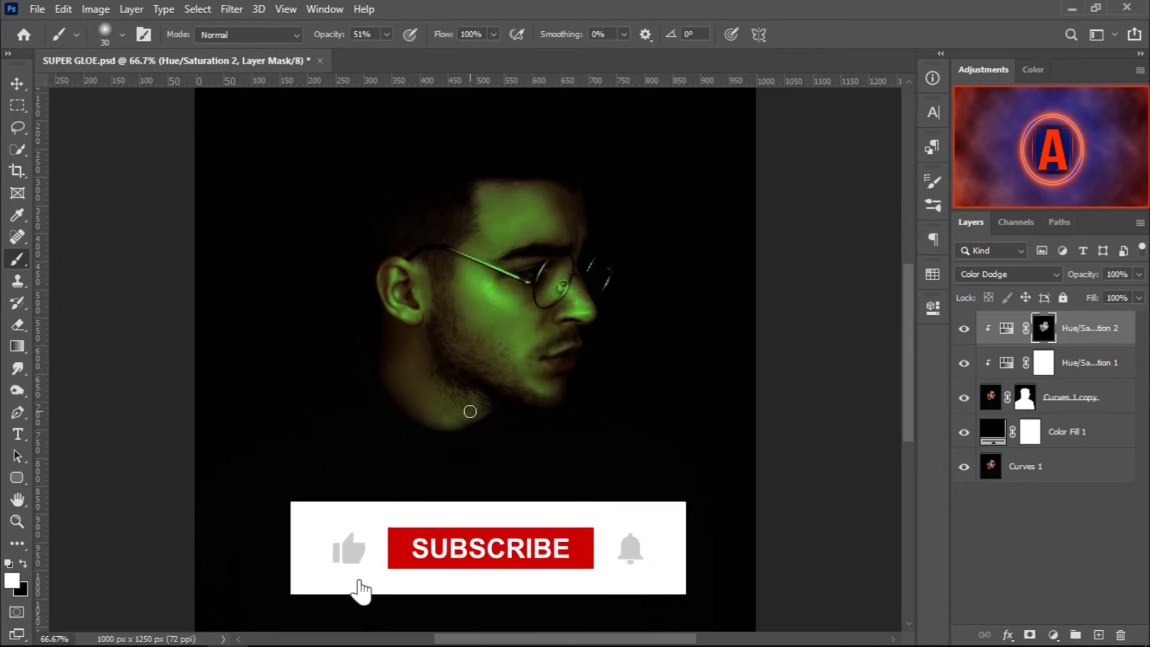
Enlarge the brush to 80 px, lower its opacity to 18%, and paint a faint green glow onto the neck
key(bracketright)
key(bracketright)
key(bracketright)
key(bracketright)
key(bracketright)
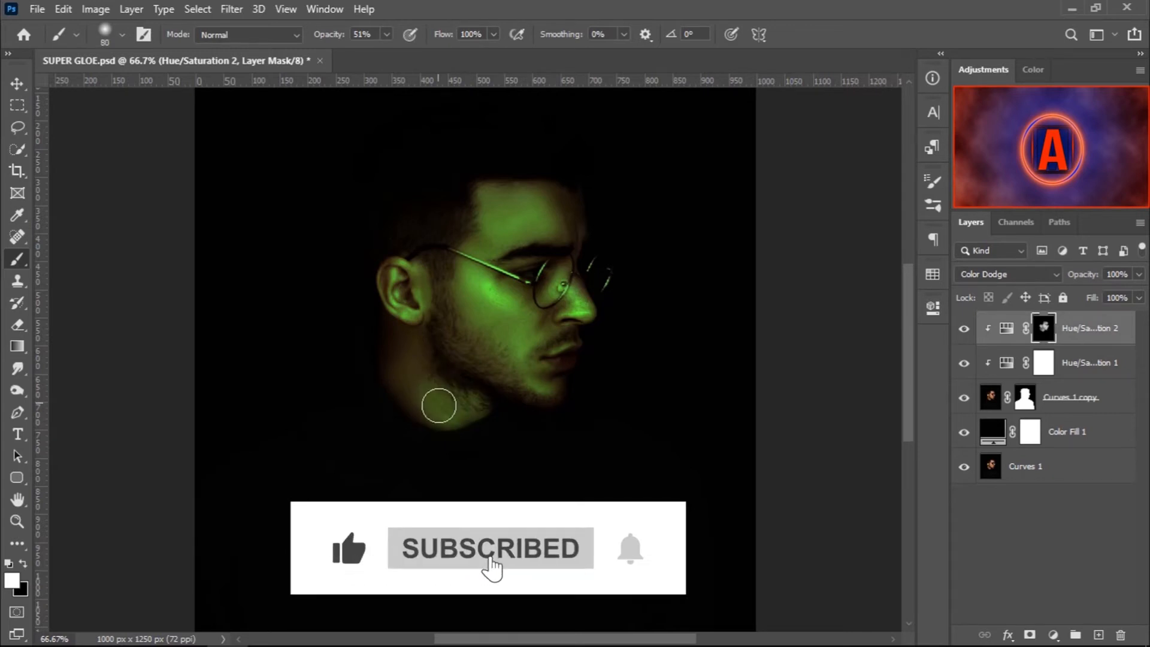
click(386, 34)
drag(387, 54, 359, 54)
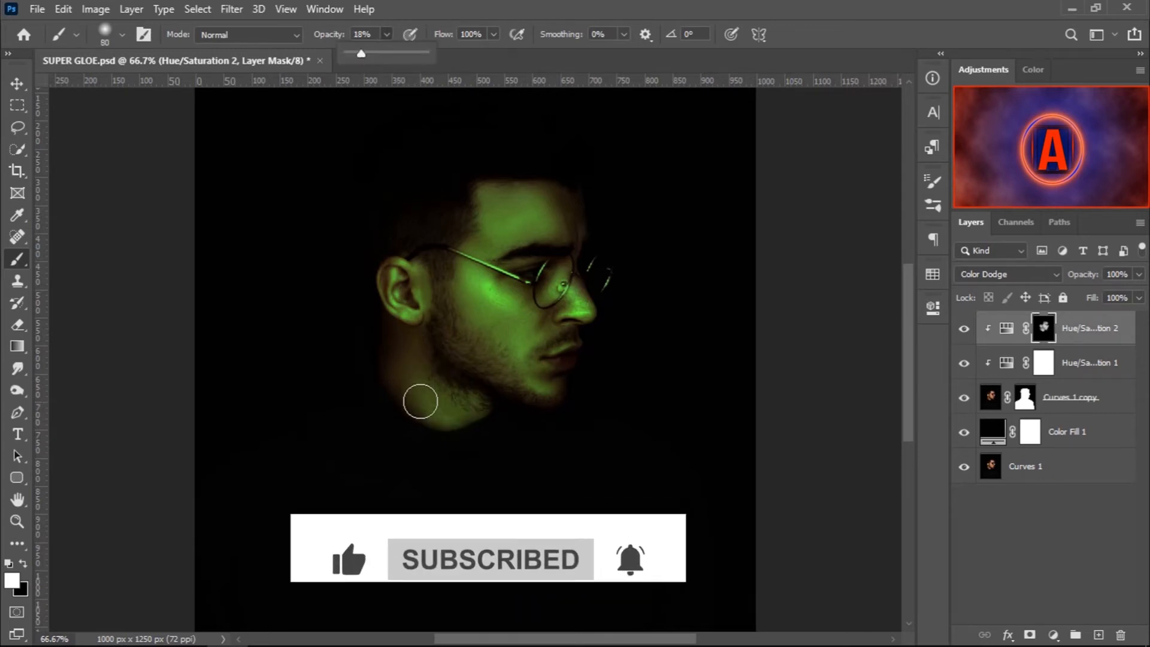
mouse_move(420, 401)
mouse_down()
mouse_move(403, 389)
mouse_move(429, 411)
mouse_up()
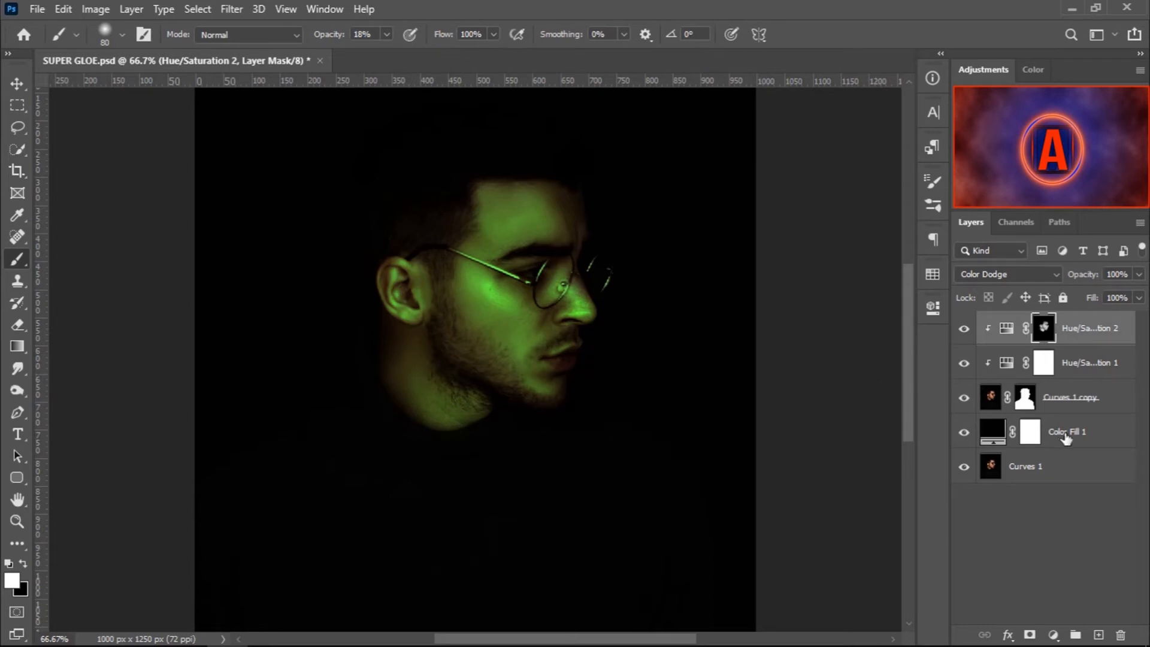
Add a new empty layer above the Color Fill 1 layer and sample the green from the cheek as the foreground color
click(1064, 439)
click(1098, 634)
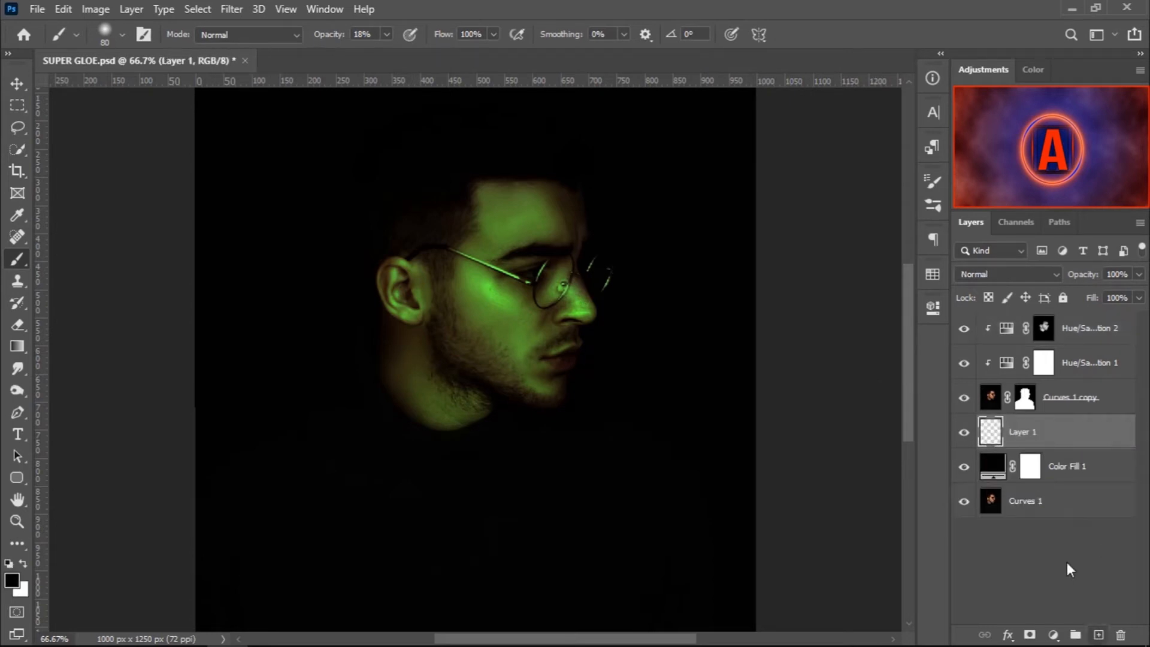
alt+click(504, 300)
Enlarge the brush to 900 px, set its opacity to 42%, and paint a large soft green glow behind the subject
key(bracketright)
key(bracketright)
key(bracketright)
key(bracketright)
key(bracketright)
key(bracketright)
key(bracketright)
key(bracketright)
key(bracketright)
key(bracketright)
key(bracketright)
key(bracketright)
key(bracketright)
key(bracketright)
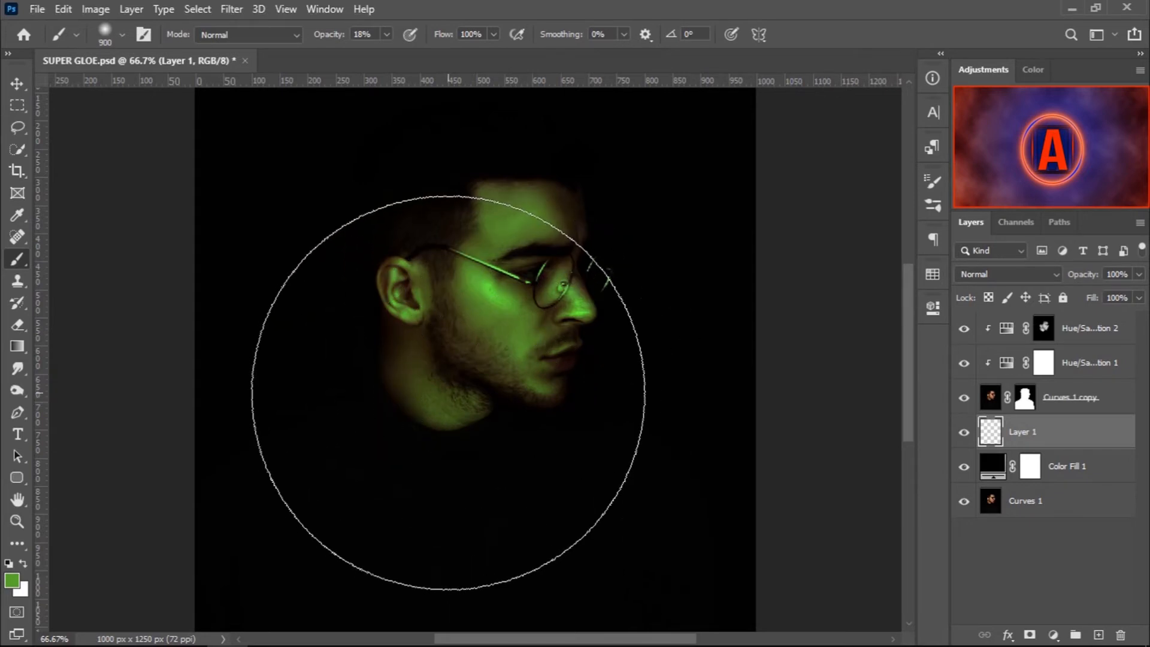
click(386, 34)
drag(386, 52, 405, 53)
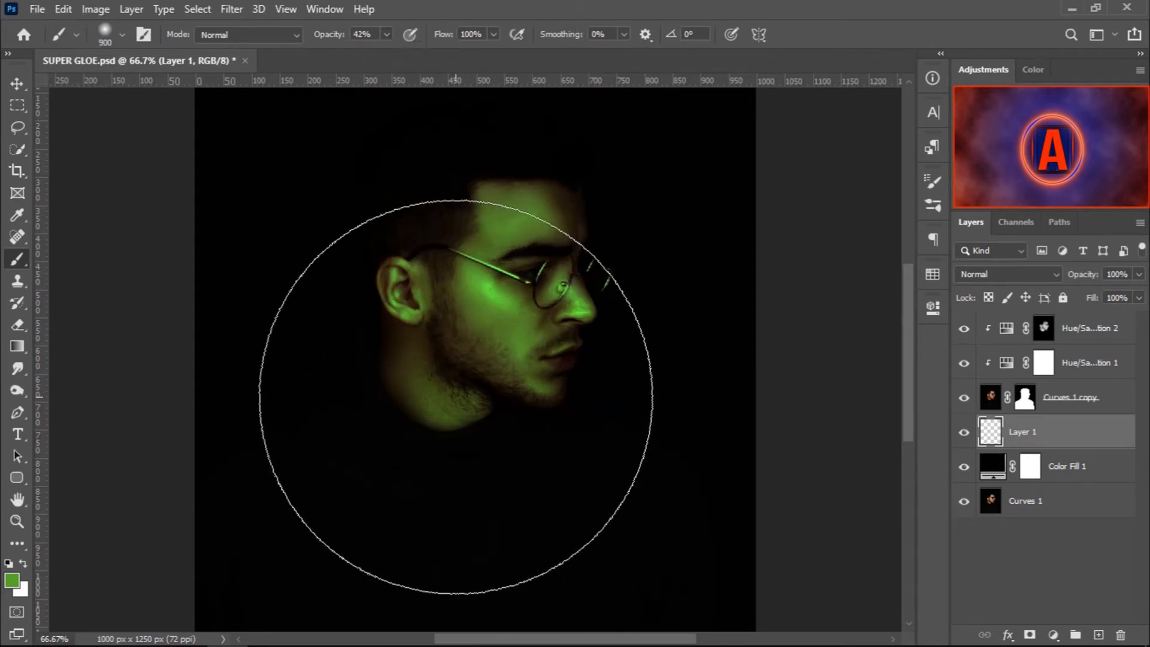
click(450, 416)
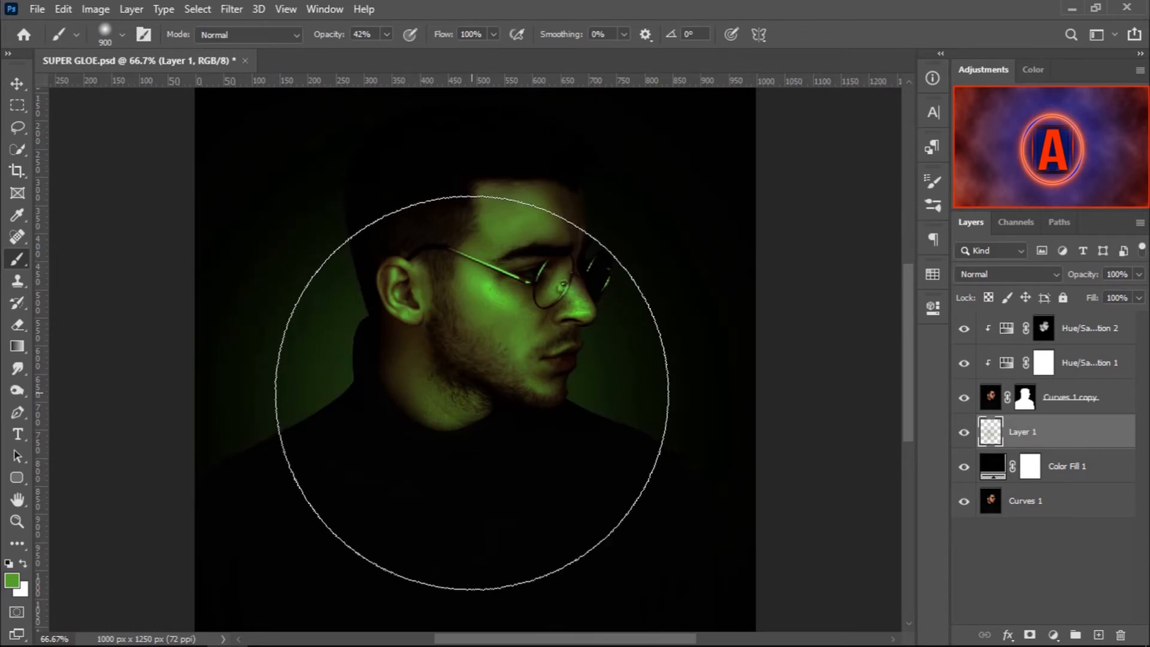
Reduce the brush to 500 px and strengthen the green background glow behind the neck and both shoulders
key(bracketleft)
key(bracketleft)
key(bracketleft)
key(bracketleft)
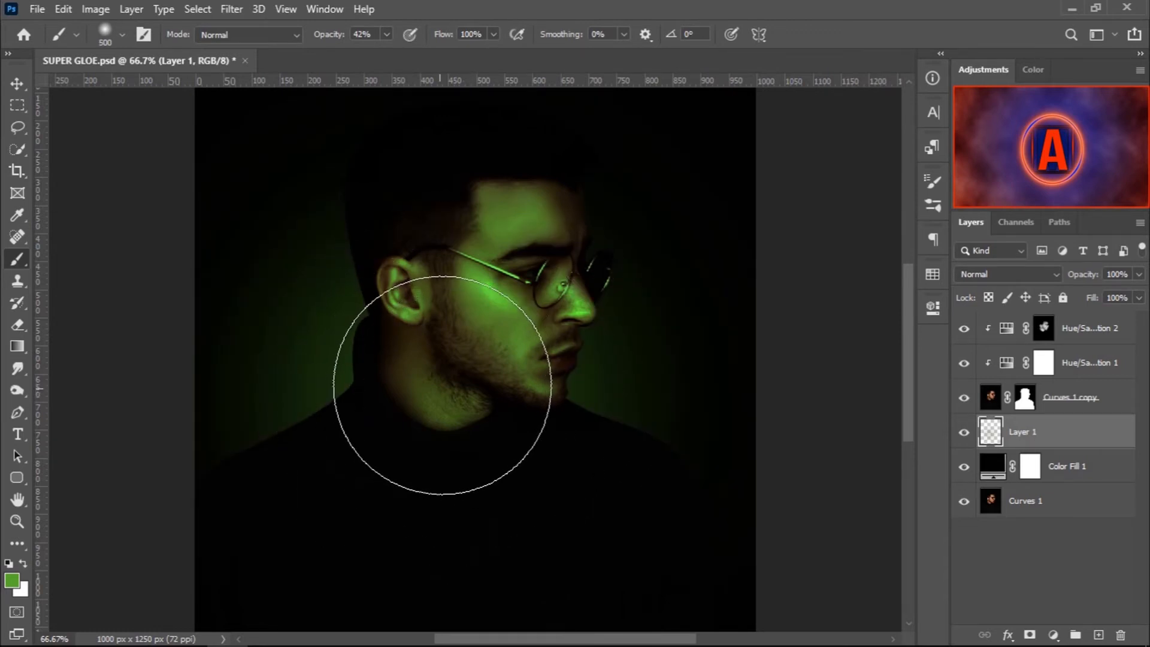
click(442, 385)
click(290, 526)
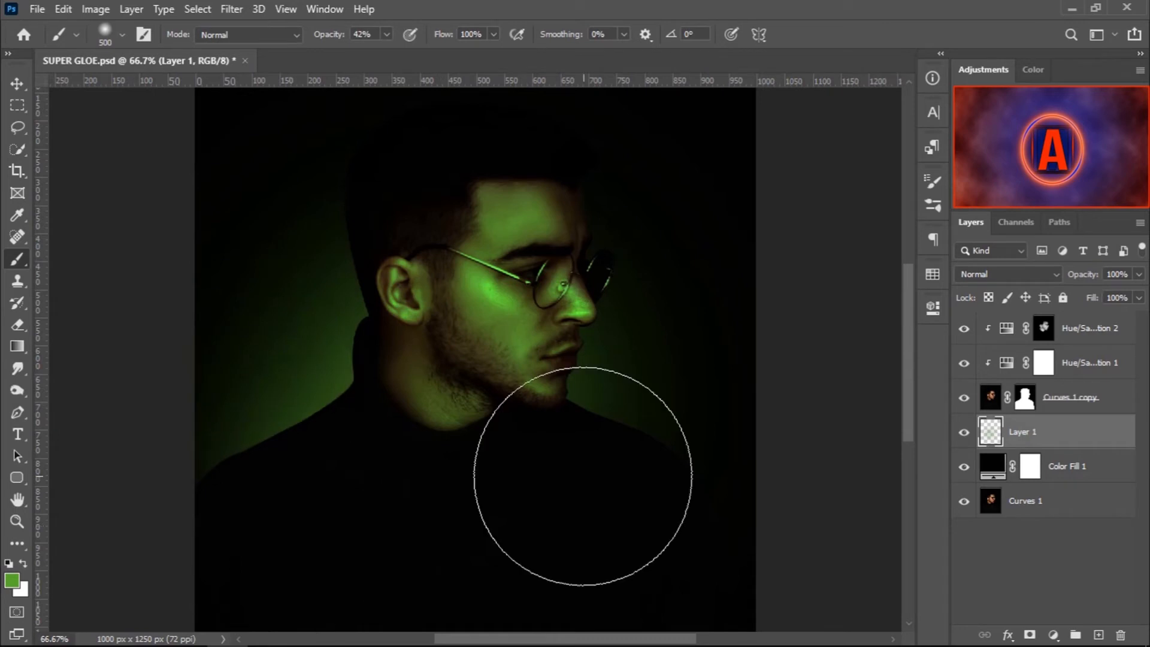
click(612, 510)
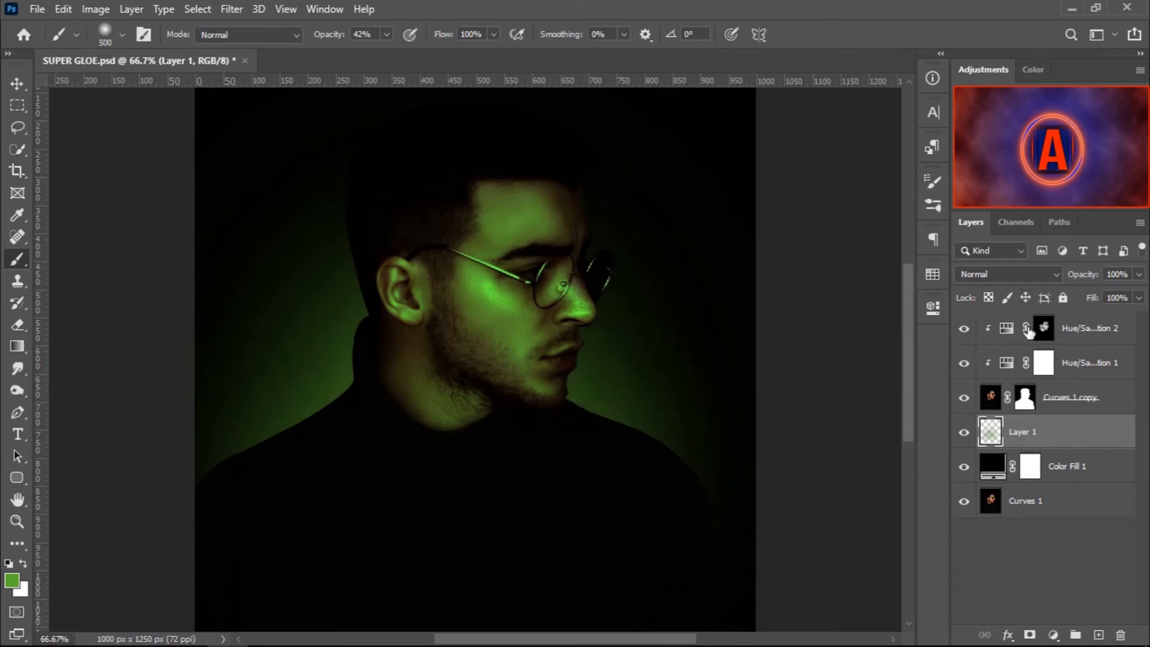
key(ctrl+0)
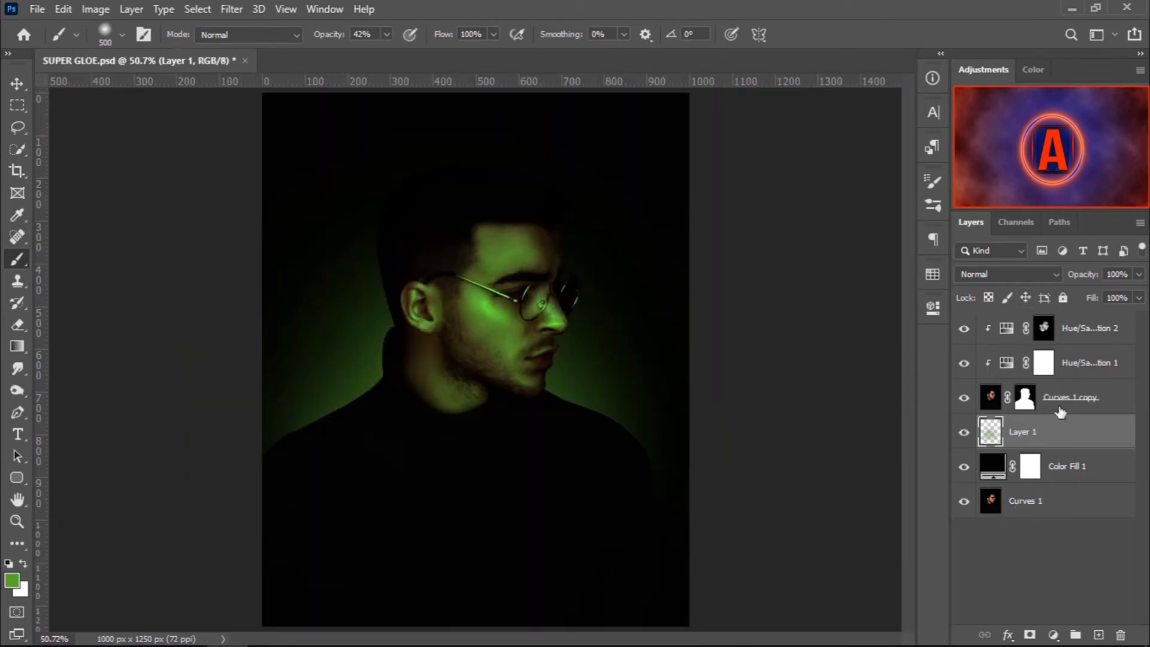
Add a green Inner Shadow effect in Linear Dodge (Add) mode to the Curves 1 copy layer
click(1108, 411)
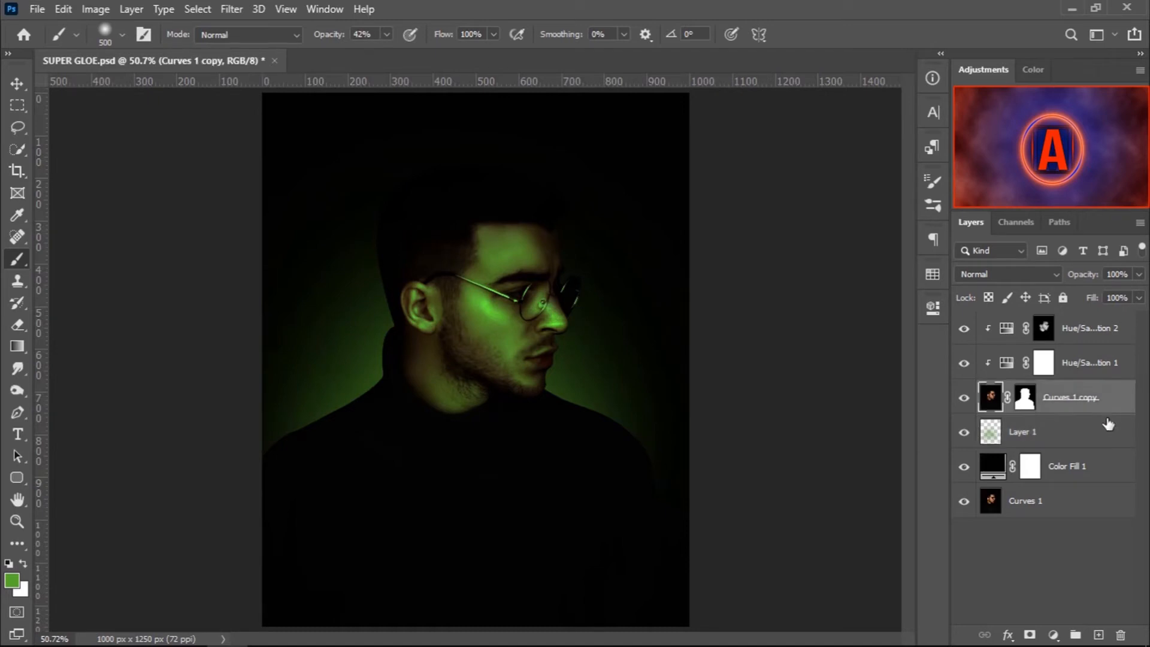
click(1008, 635)
click(1060, 466)
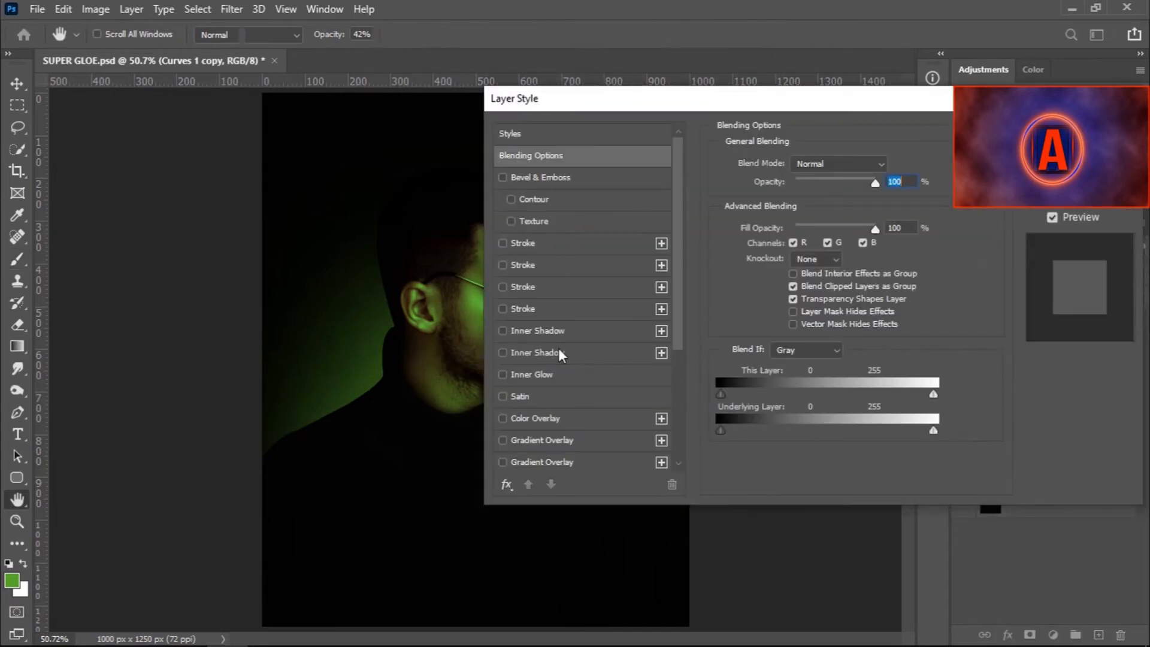
click(549, 329)
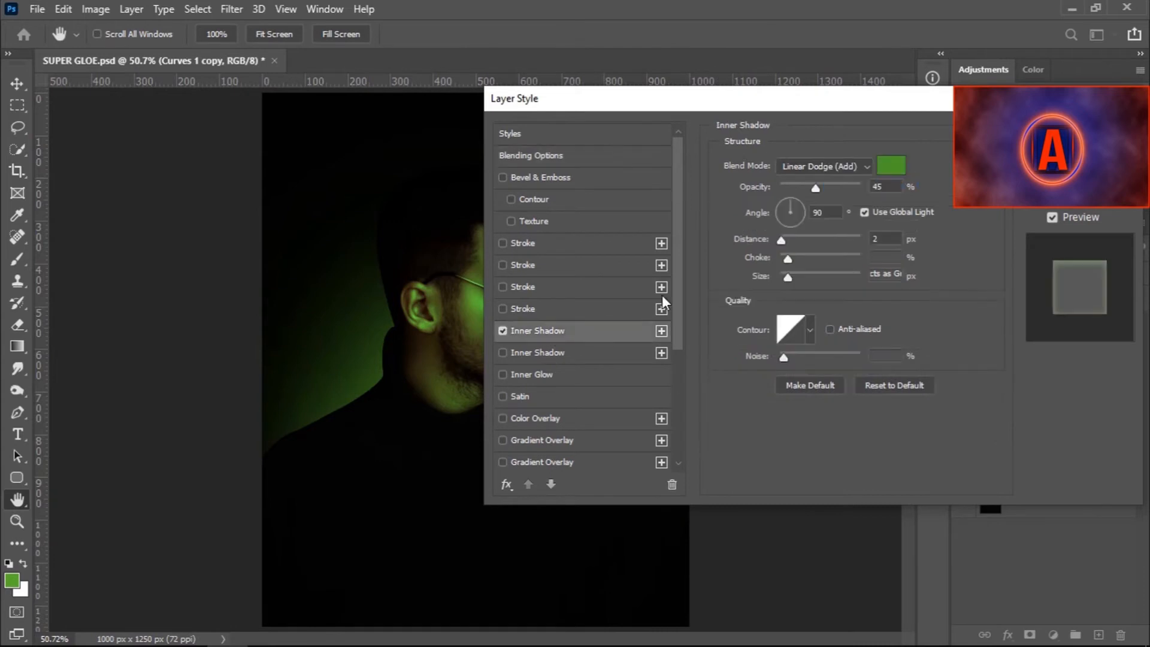
Set the inner shadow's opacity to 53% and size to 12 px, adjust its angle, and apply the effect
click(830, 186)
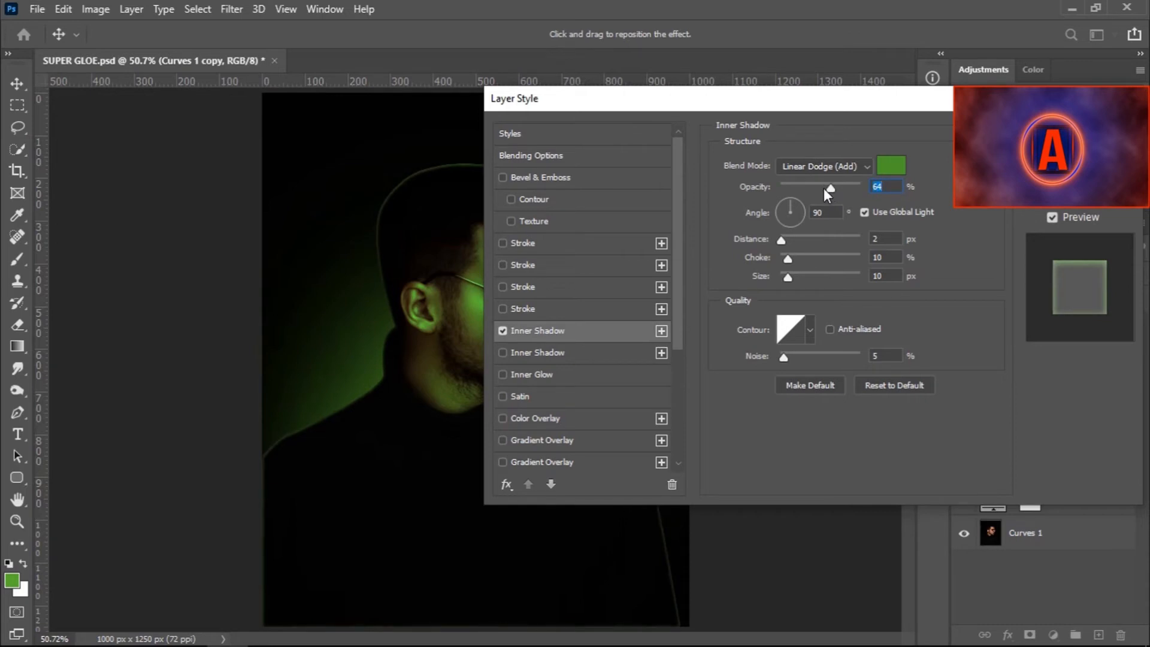
drag(823, 183, 821, 185)
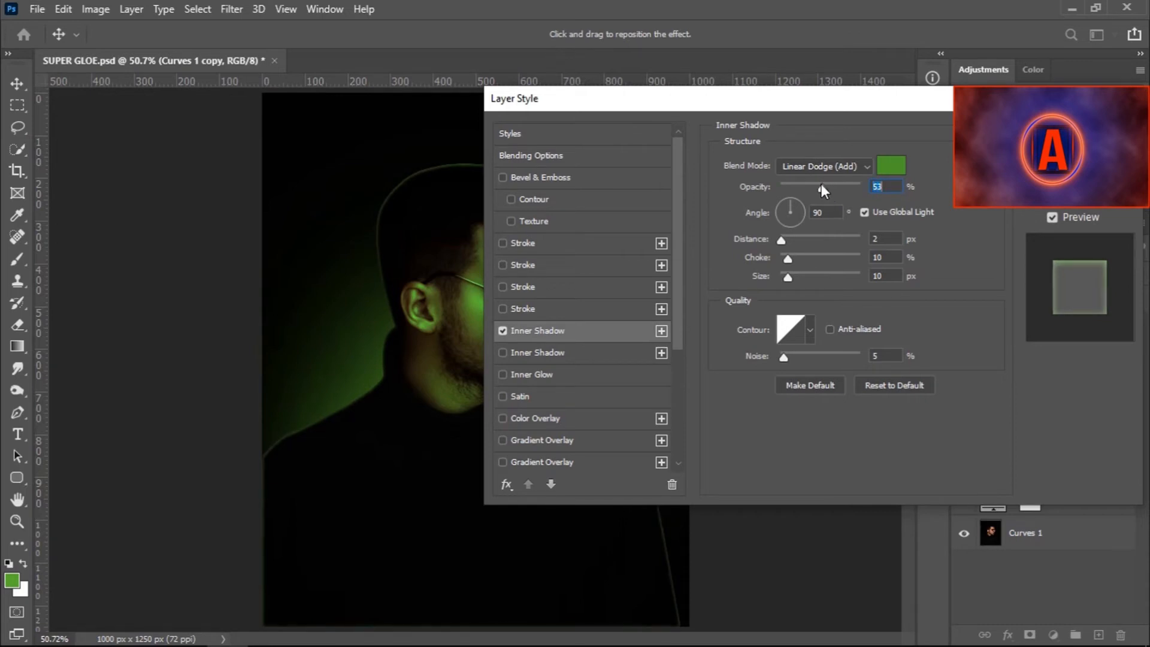
click(792, 275)
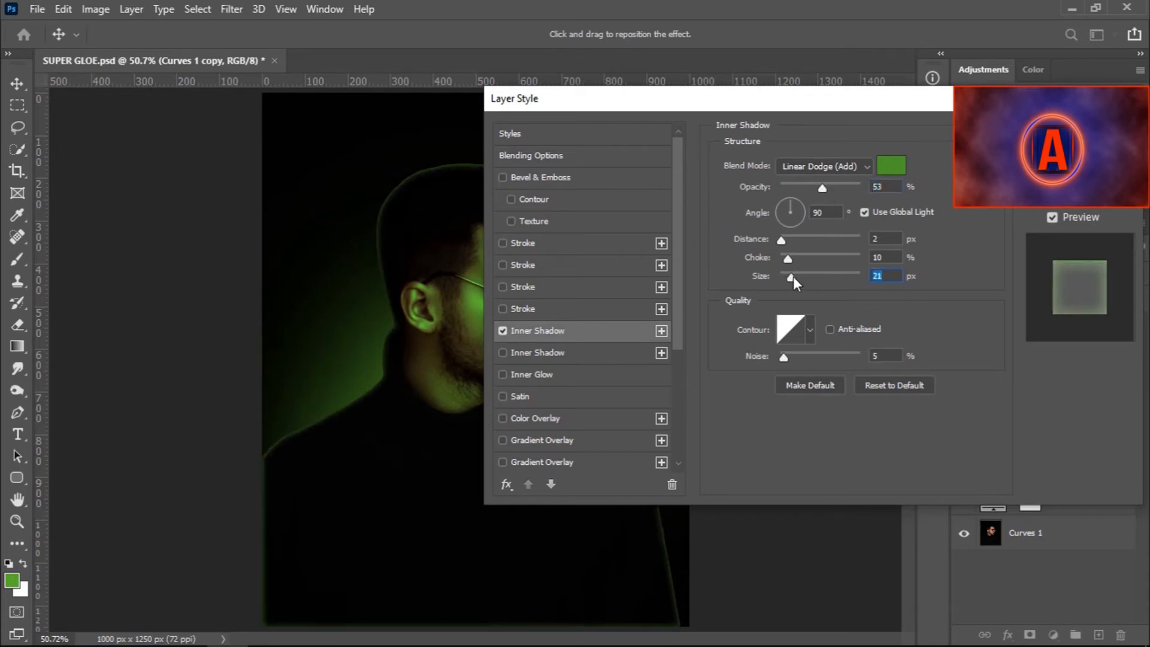
click(788, 273)
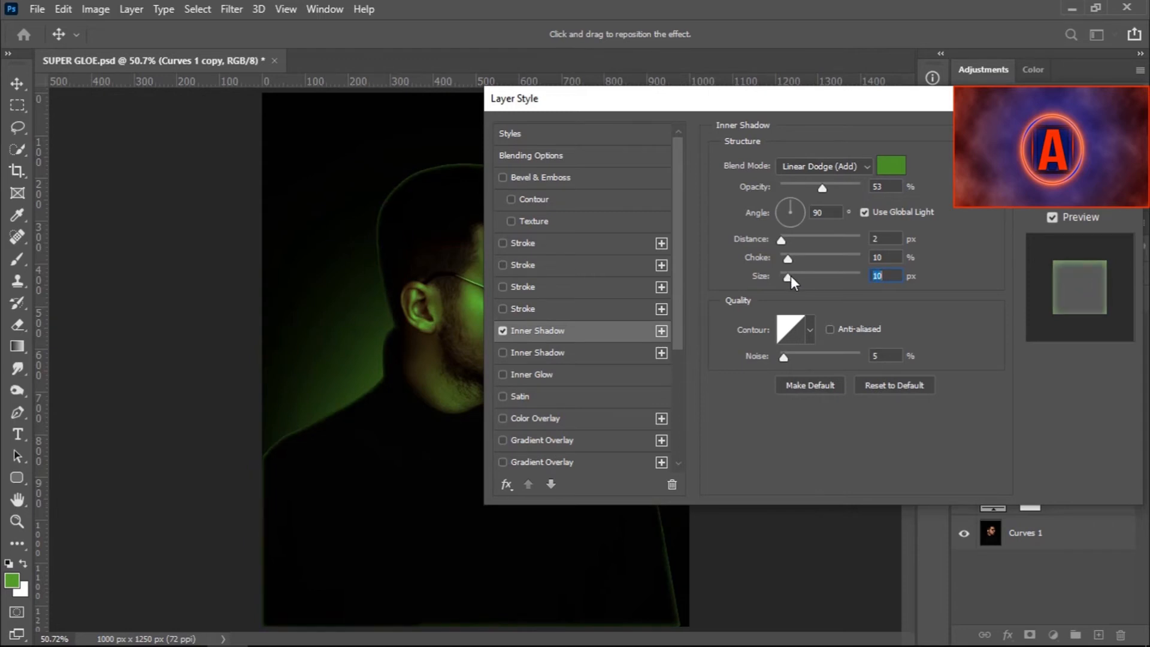
text(12)
click(785, 201)
click(784, 201)
click(1078, 133)
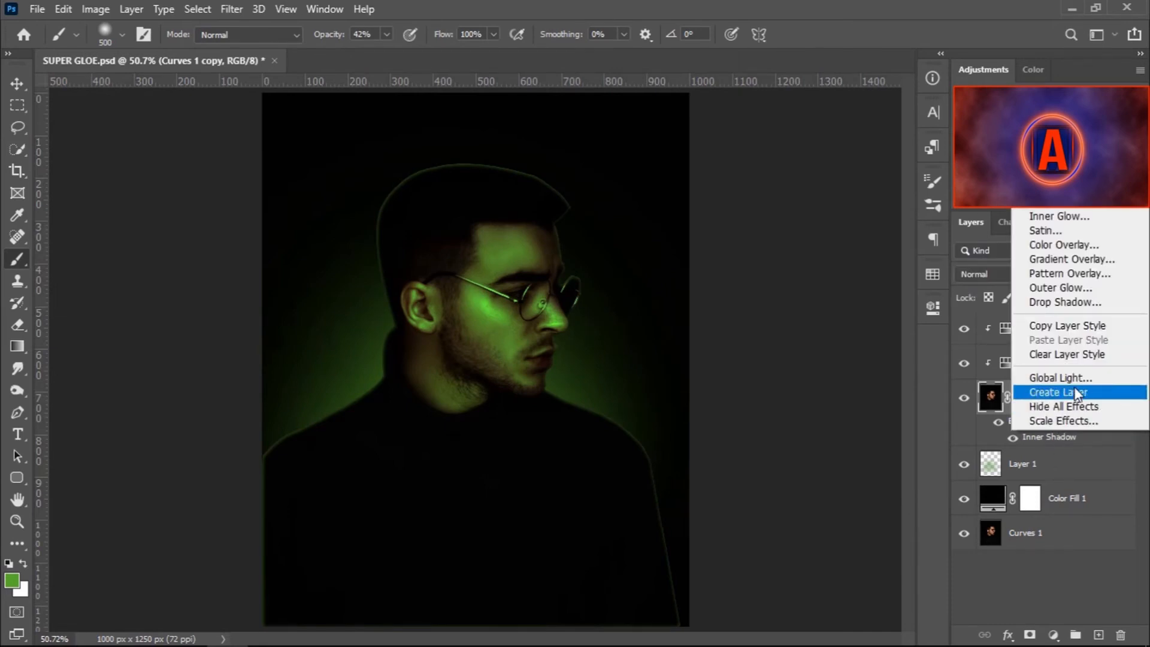
Convert the inner shadow effect into its own layer and move it above Hue/Saturation 2, keeping it clipped
click(1075, 392)
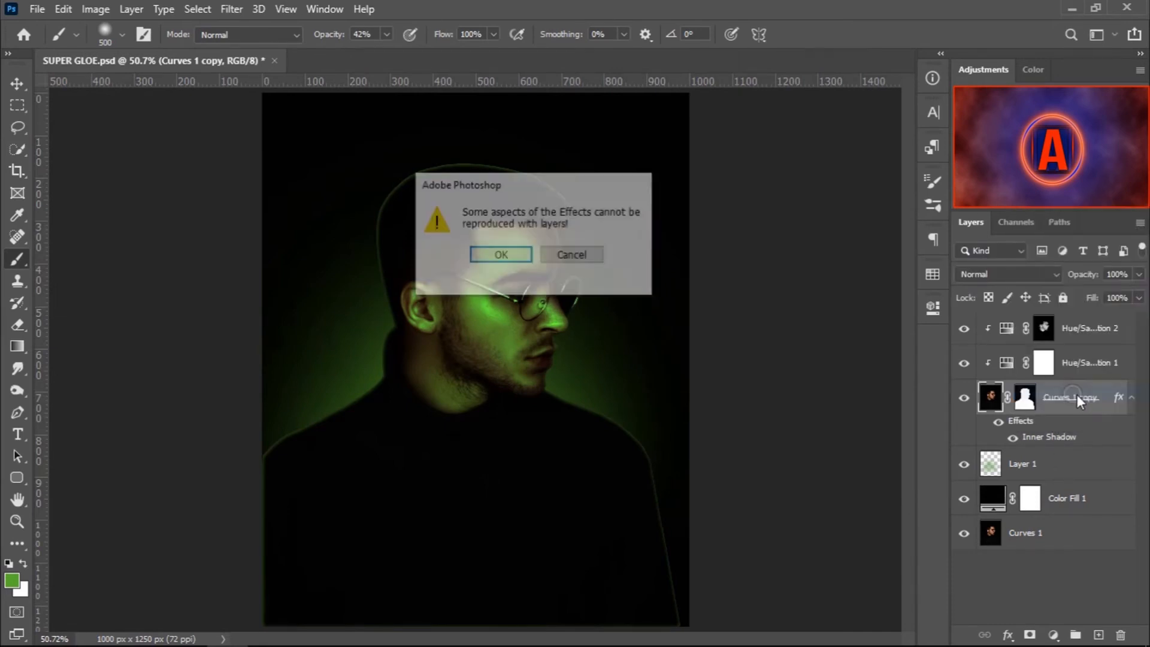
click(513, 259)
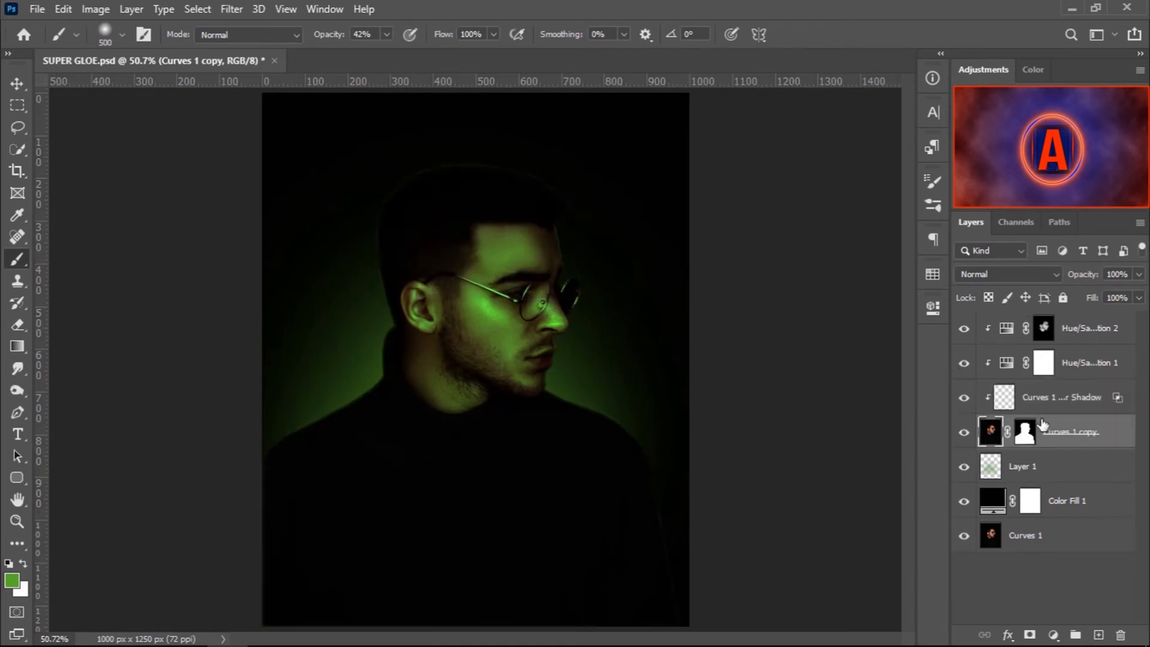
drag(1048, 397, 1072, 336)
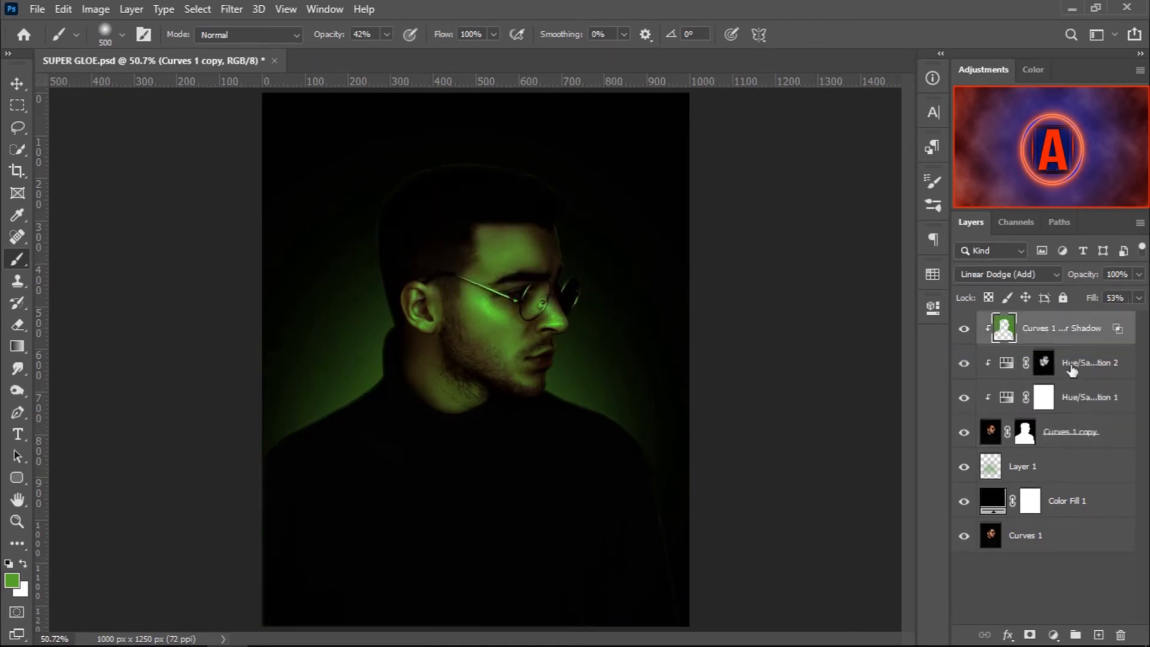
Add an inverted mask to the inner shadow layer and reveal the rim light along the shoulders and head with a 90 px brush at 100% opacity
click(1030, 635)
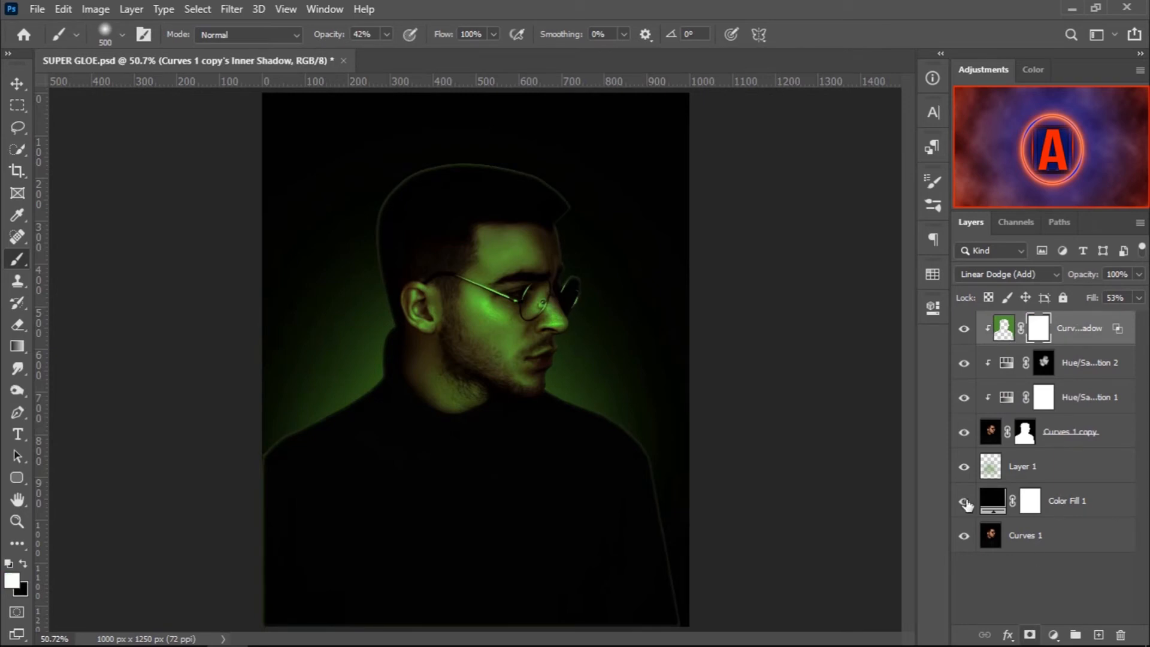
key(ctrl+i)
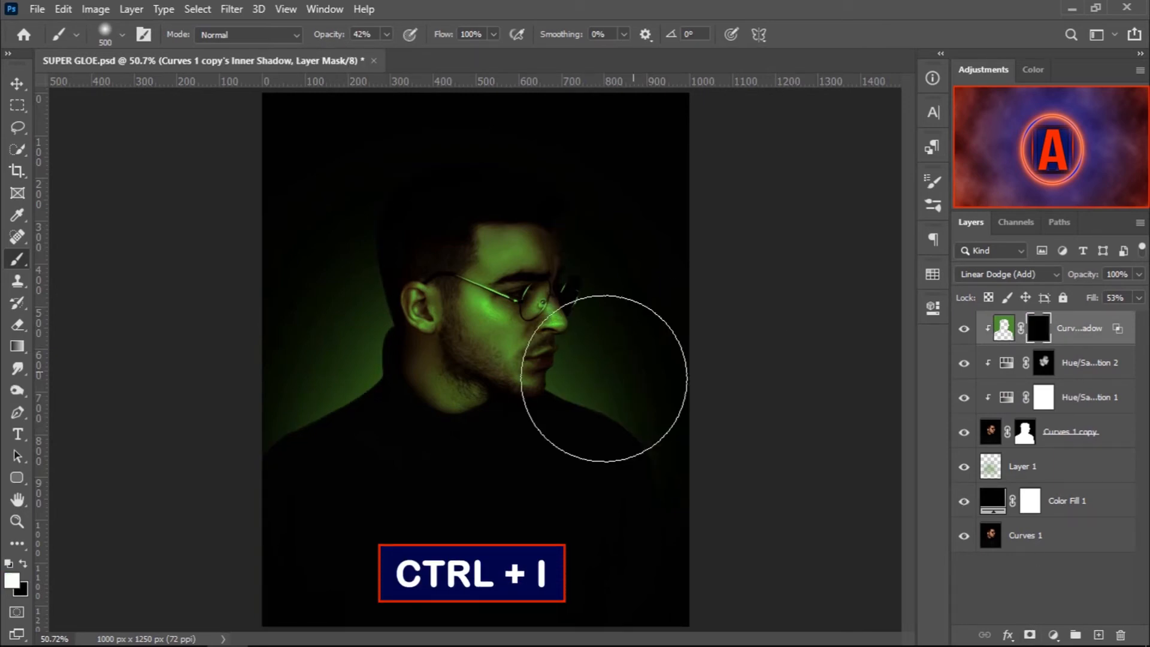
key(bracketleft)
key(bracketleft)
key(bracketleft)
key(bracketleft)
key(bracketleft)
key(bracketleft)
key(bracketleft)
key(bracketleft)
key(bracketleft)
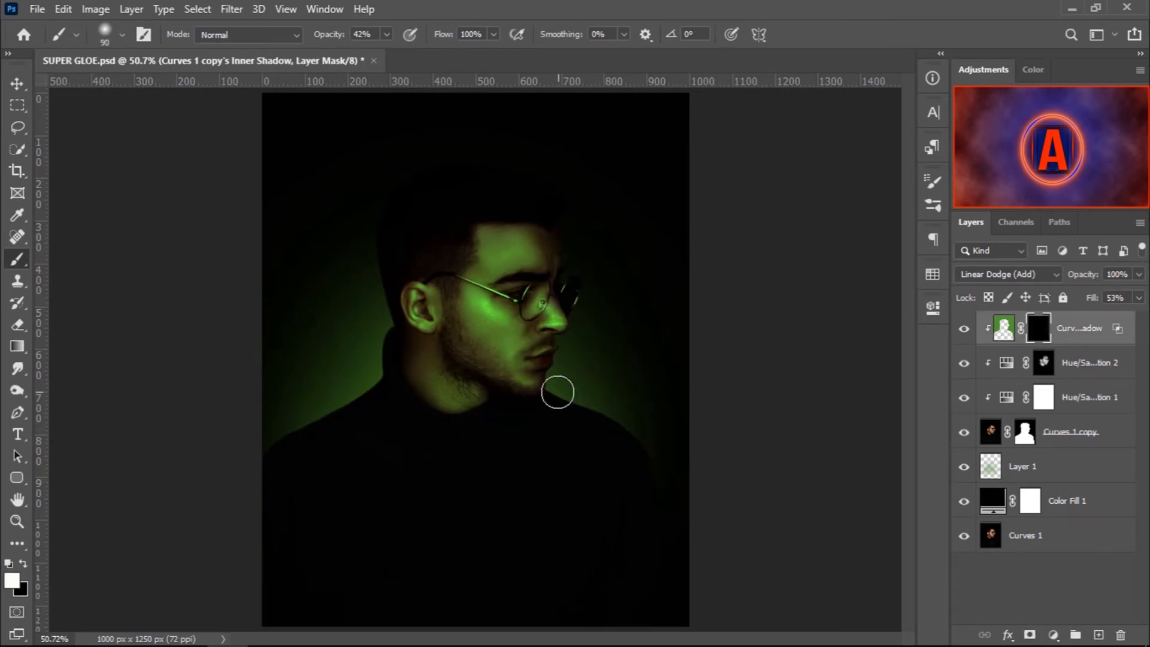
click(386, 34)
drag(400, 67, 475, 68)
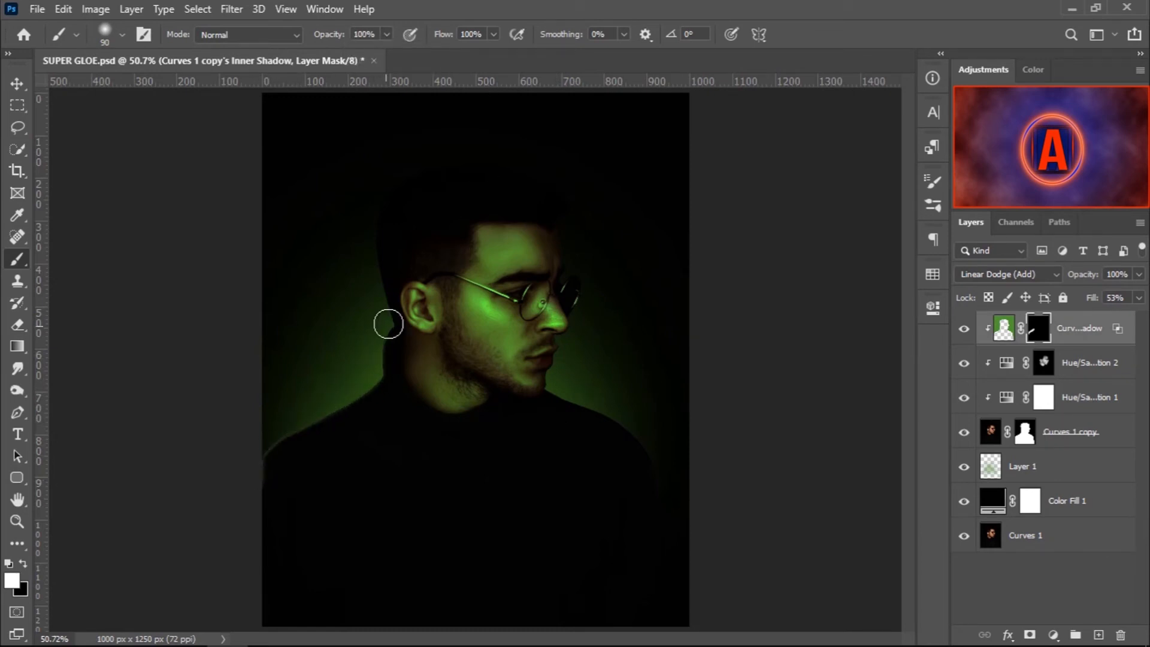
mouse_move(377, 248)
mouse_down()
mouse_move(431, 166)
mouse_move(534, 174)
mouse_up()
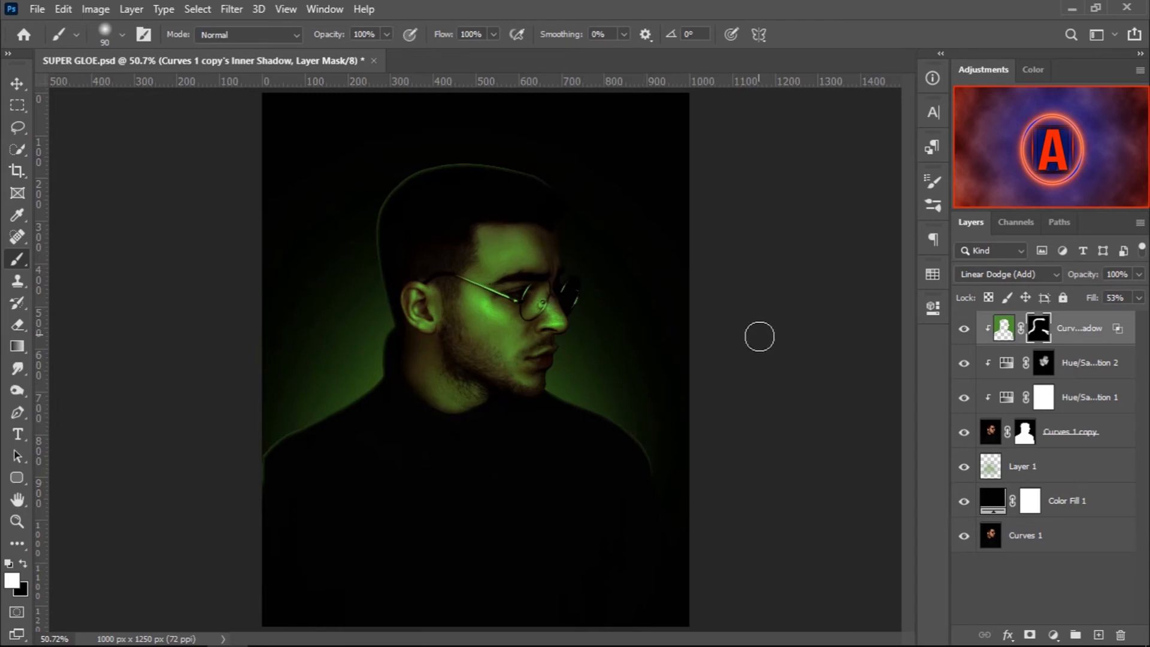
Set the inner shadow layer's fill to 50%
click(1138, 298)
drag(1098, 314, 1141, 325)
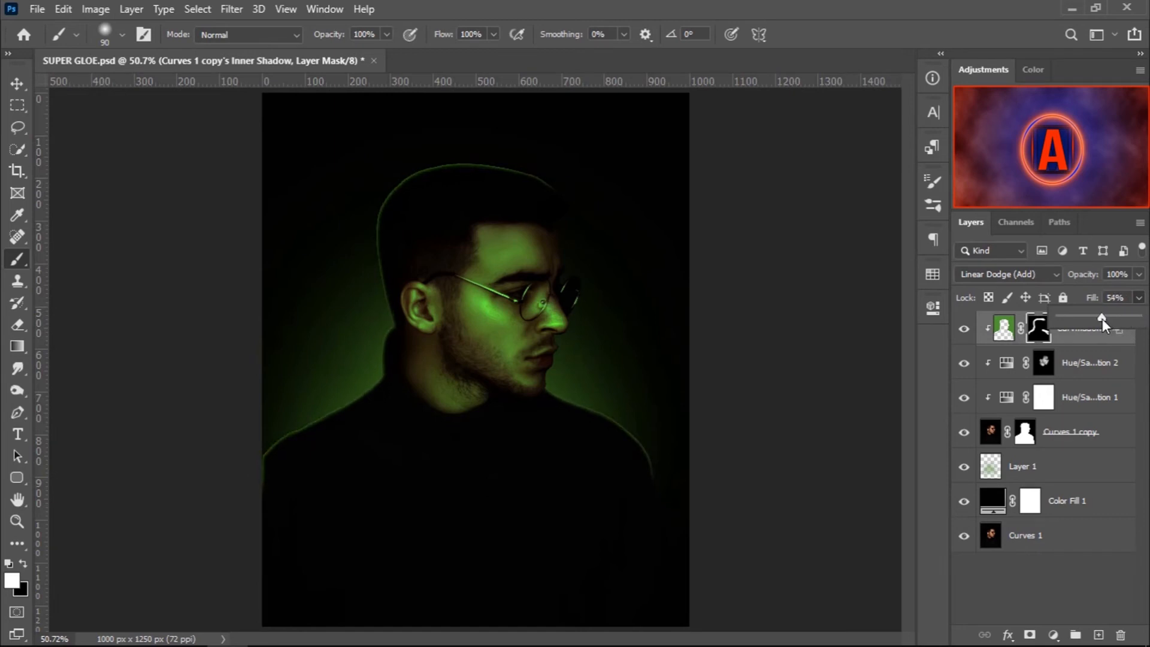
drag(1089, 321, 1083, 318)
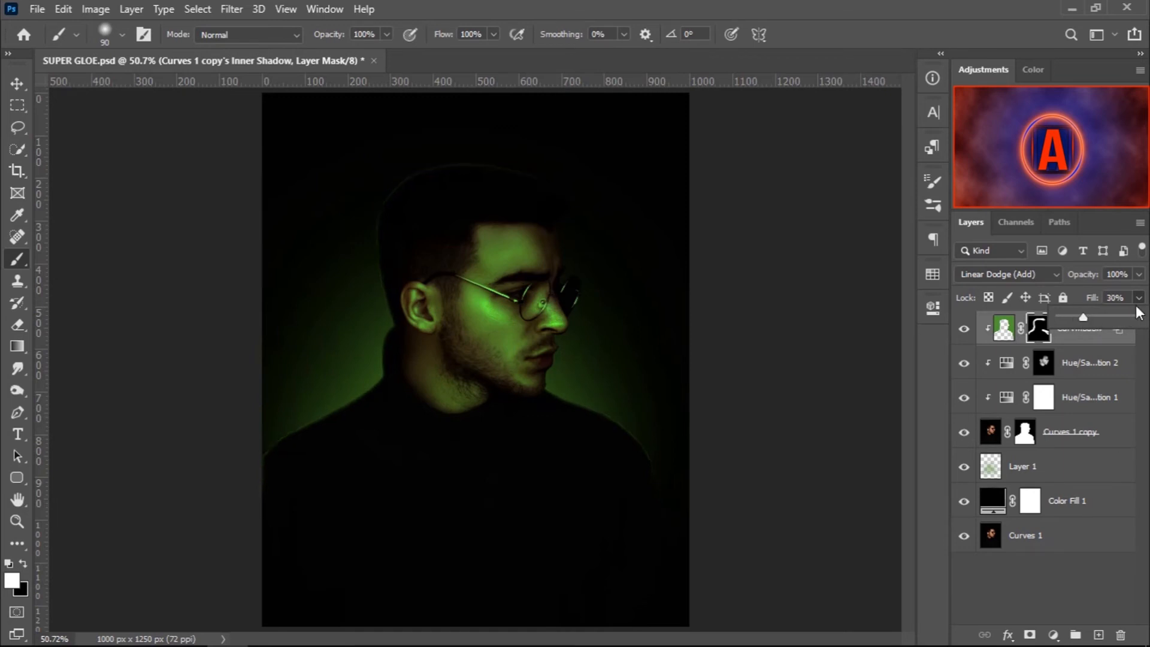
click(1137, 302)
click(1002, 334)
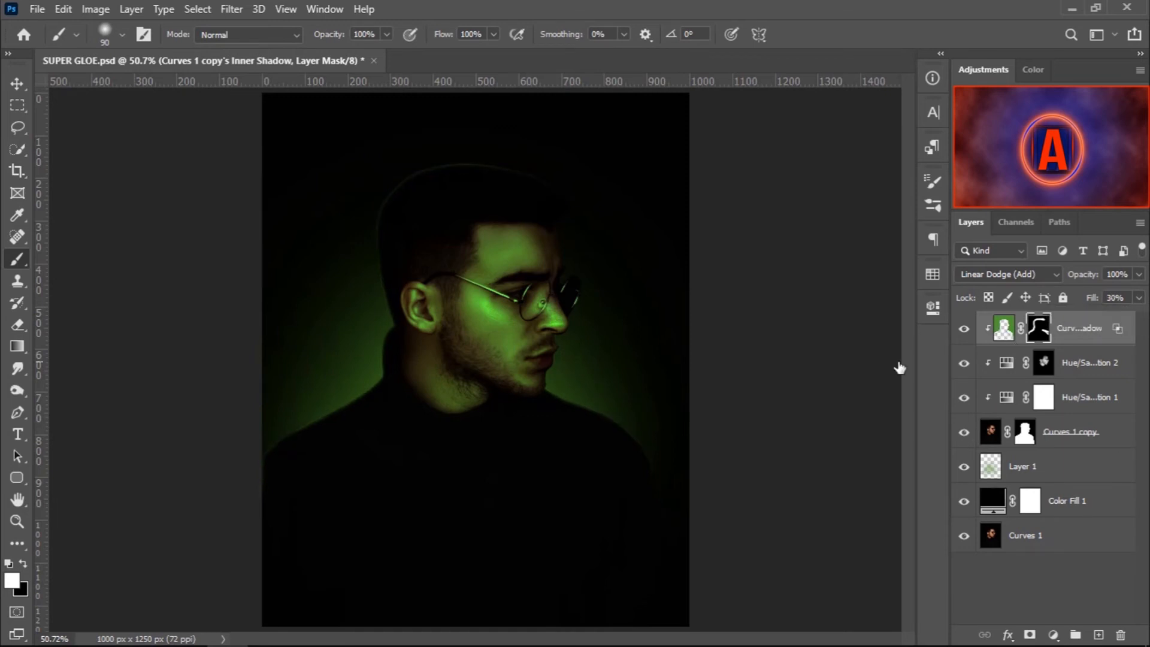
click(1138, 300)
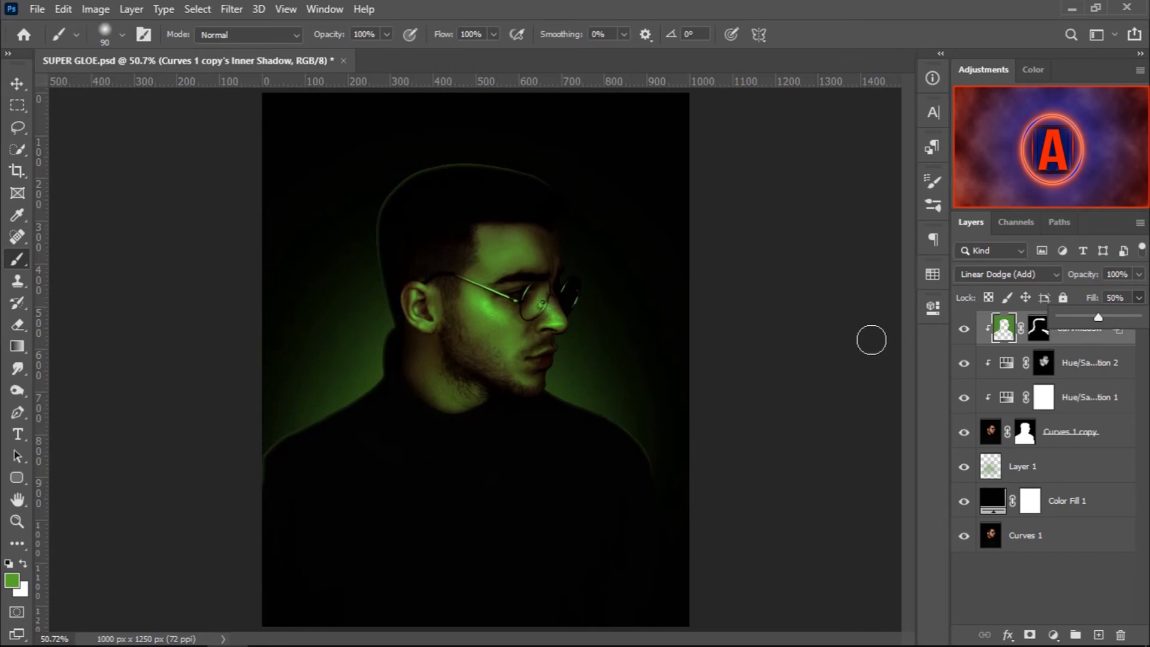
click(1004, 335)
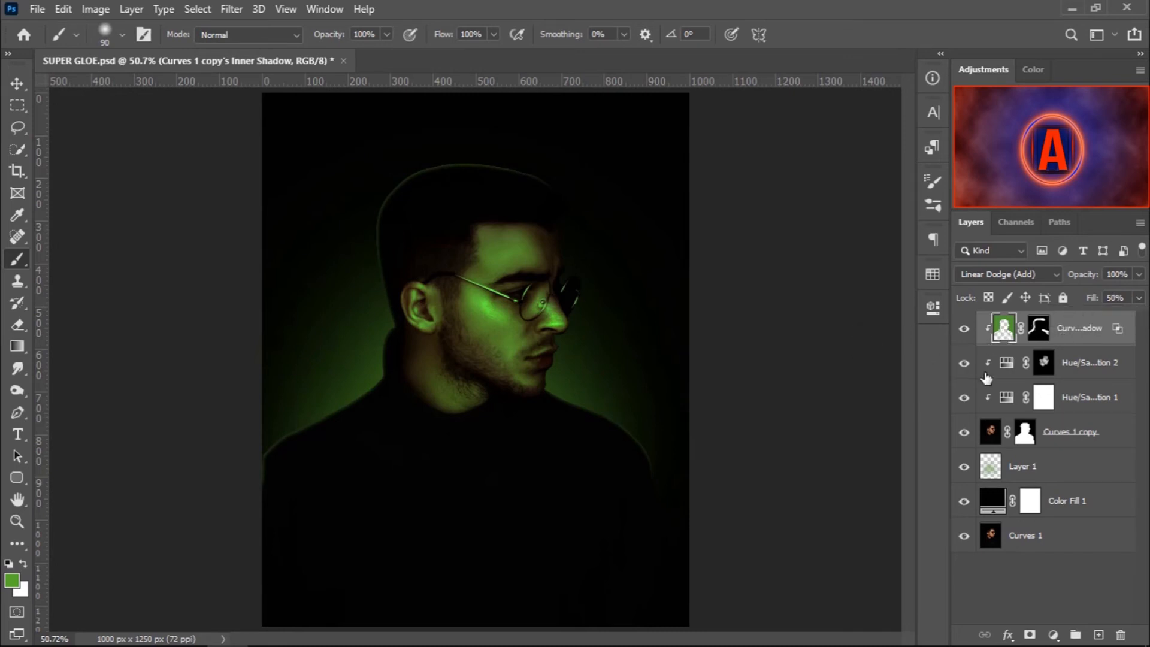
Target the Curves 1 copy layer's mask and set up a Hard Round brush at 21 px with 100% hardness
click(1026, 436)
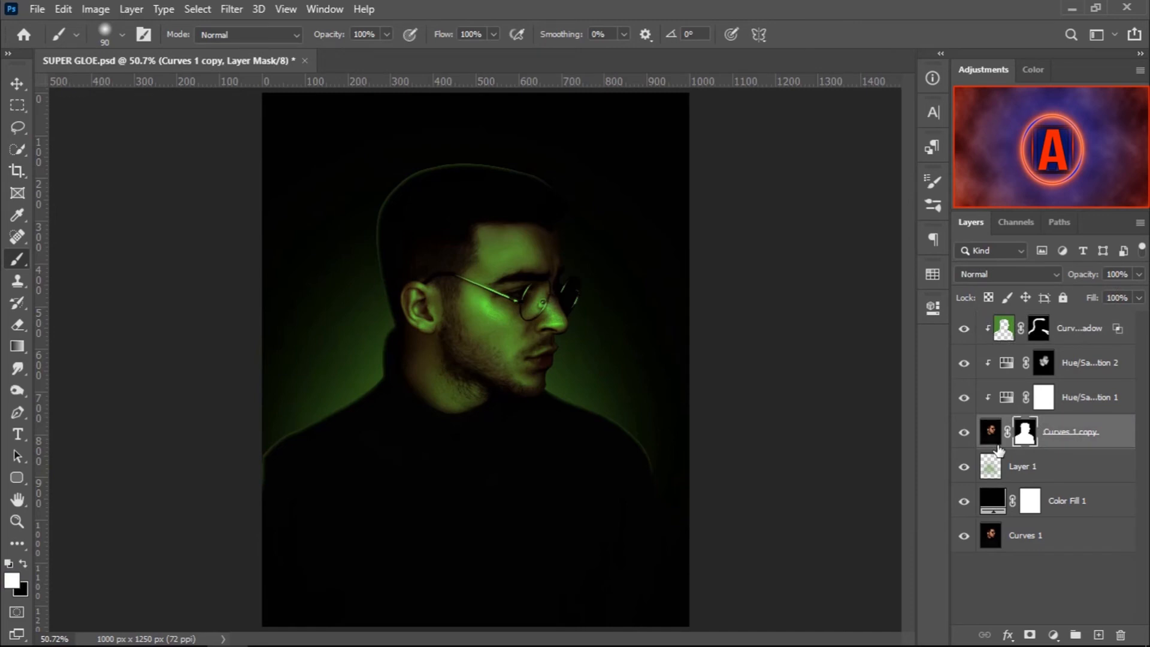
key(ctrl+plus)
key(ctrl+plus)
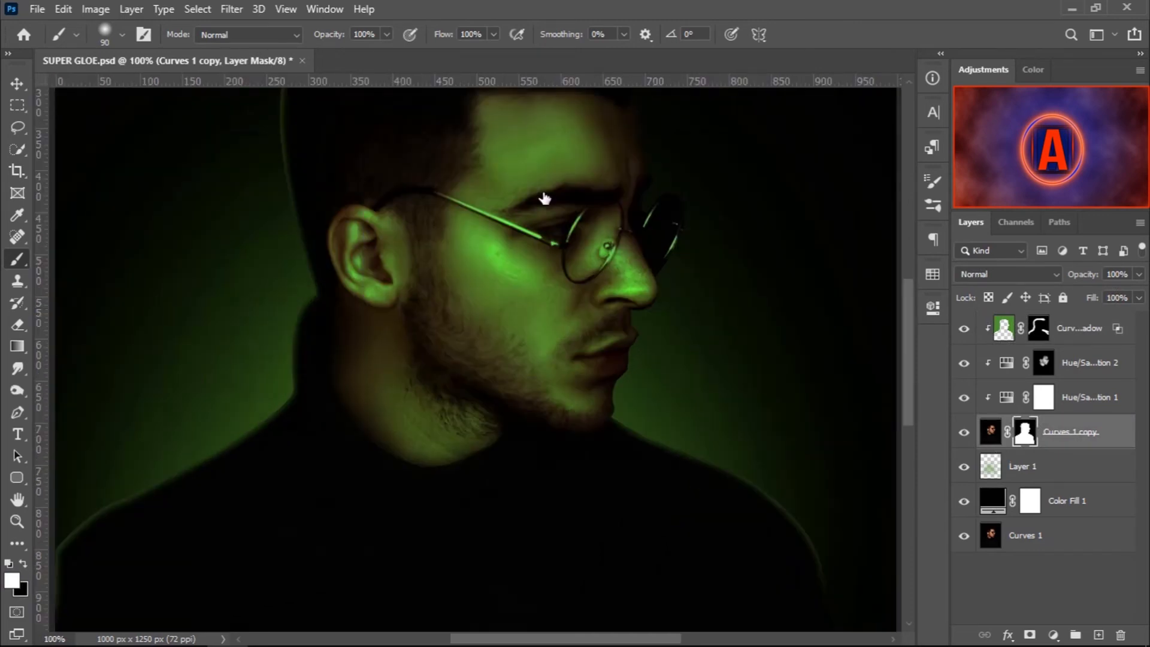
right_click(530, 262)
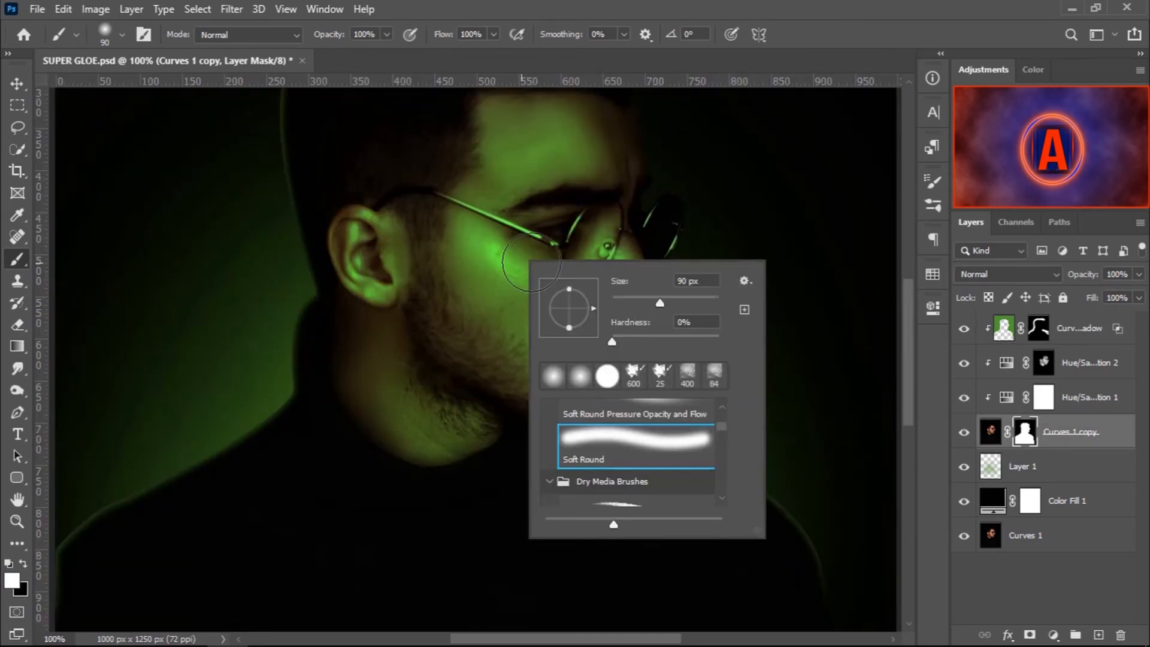
click(607, 376)
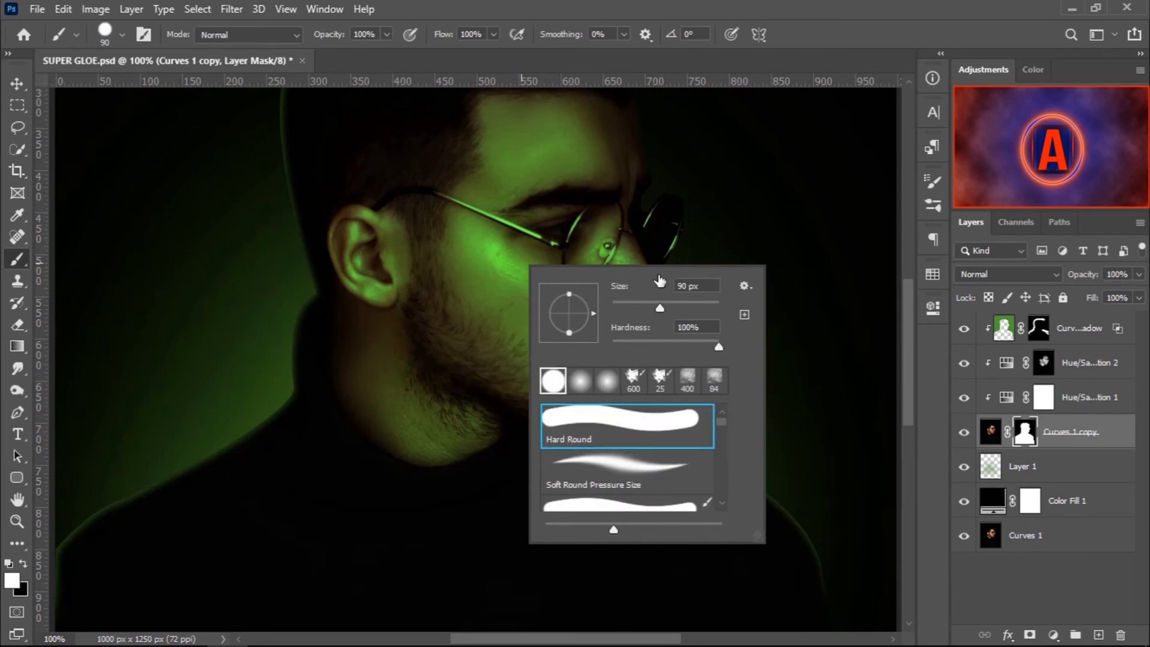
click(634, 303)
click(622, 303)
click(659, 237)
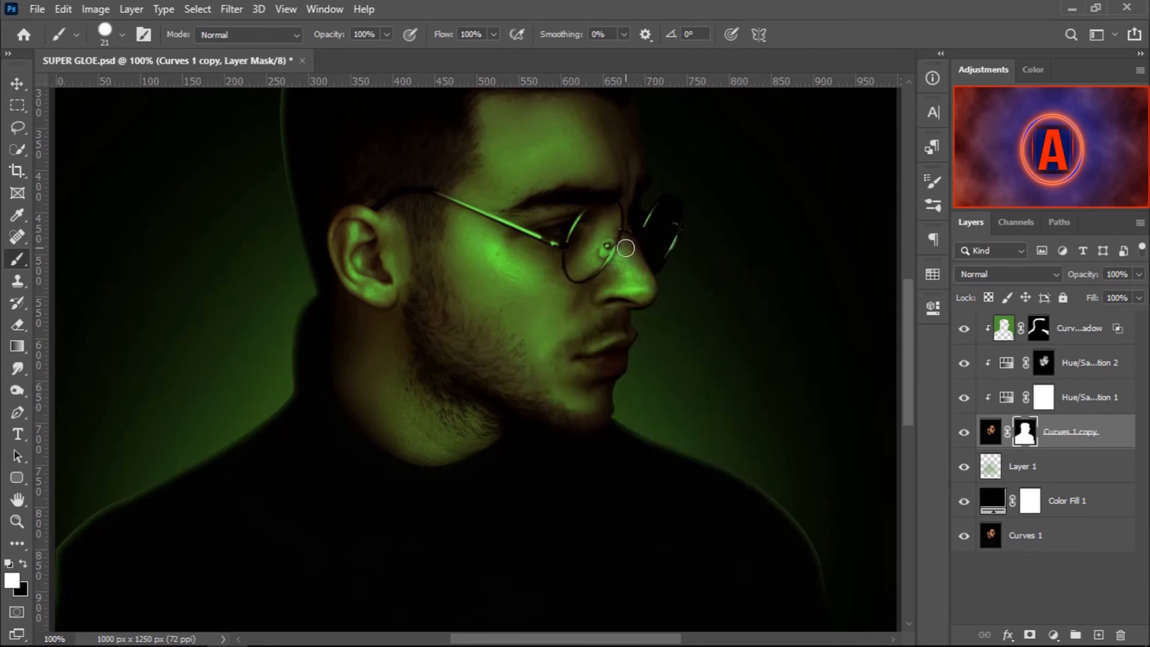
Paint black on the Curves 1 copy mask inside the far glasses lens and around the nose bridge, reducing the brush to 8 px for details
key(x)
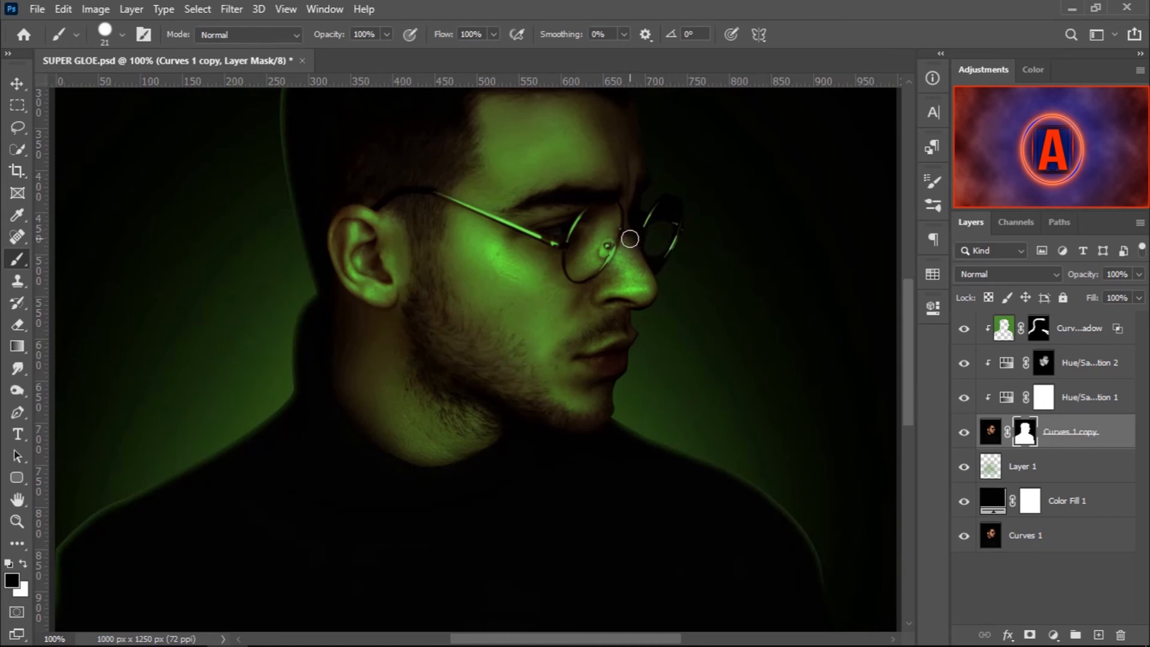
key(ctrl+plus)
key(space)
drag(566, 220, 400, 373)
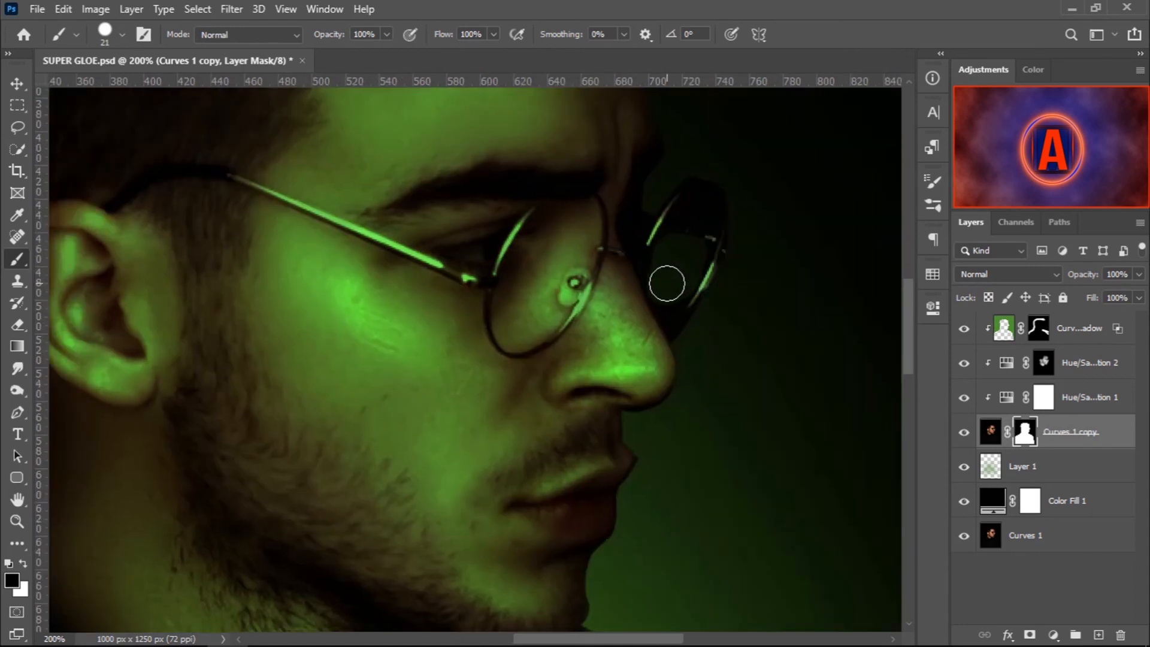
key(bracketleft)
key(bracketleft)
key(bracketleft)
key(bracketleft)
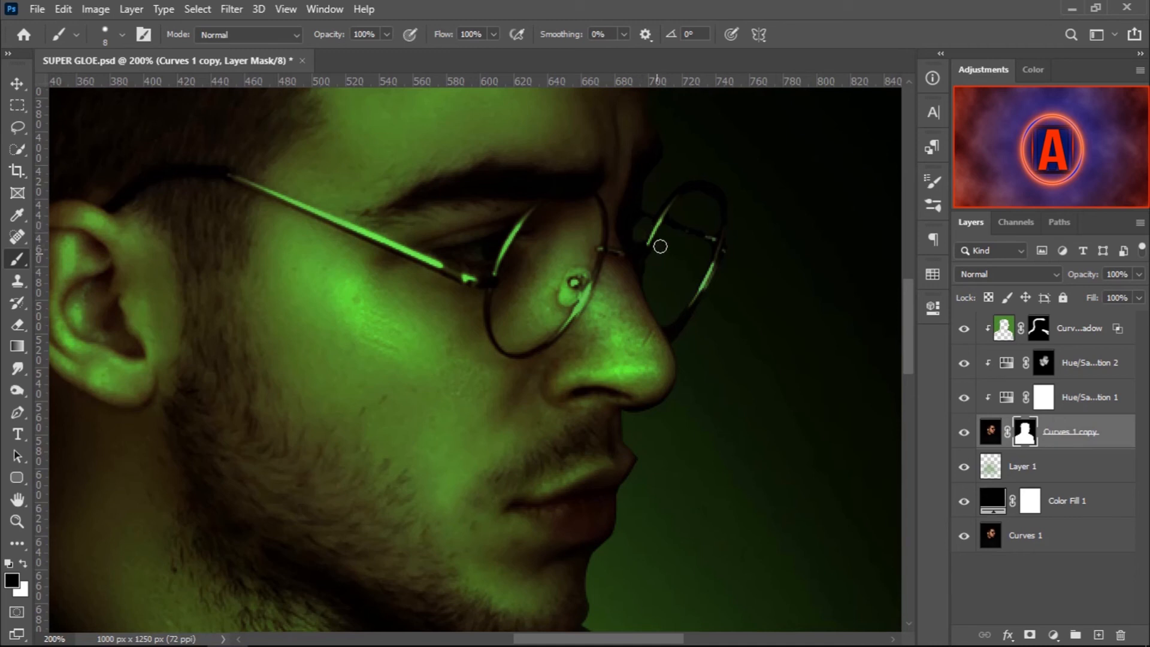
click(637, 235)
click(640, 232)
Fit the whole image in view and compare the Curves 1 layer alone with the full green glow composite
key(ctrl+0)
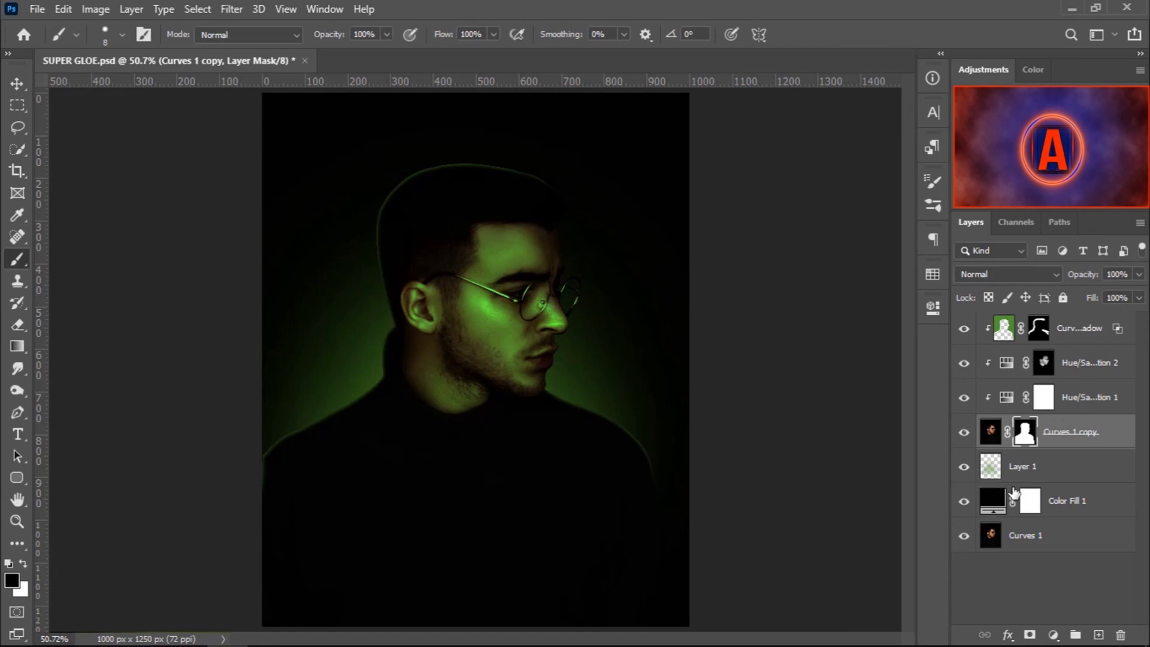
alt+click(964, 535)
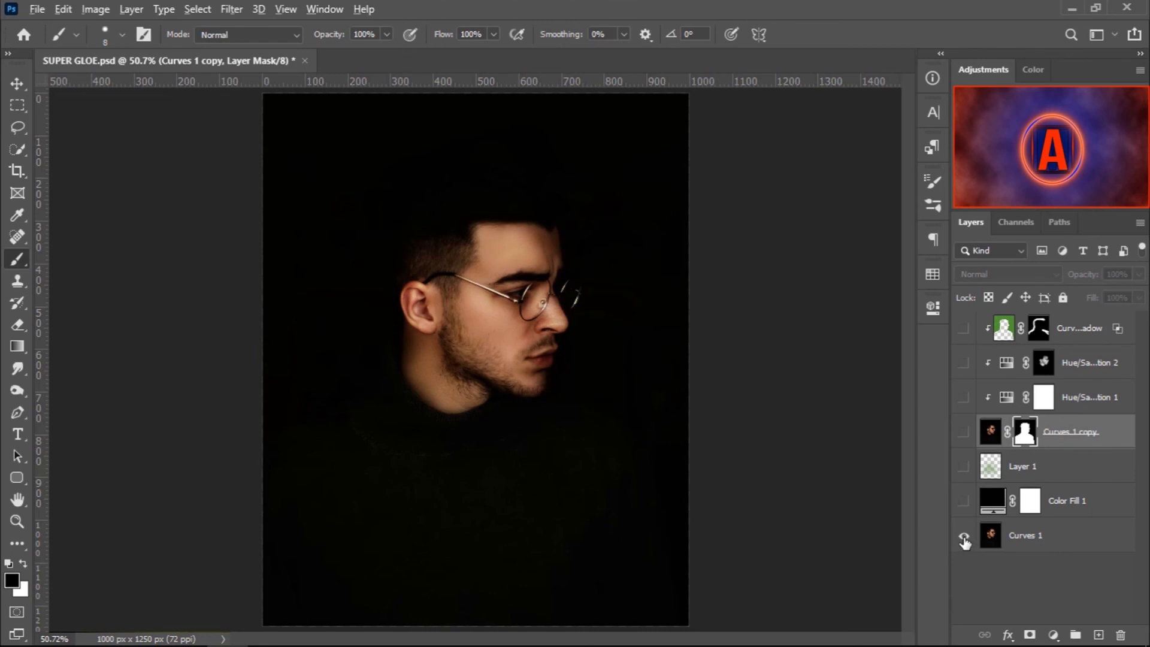
alt+click(964, 537)
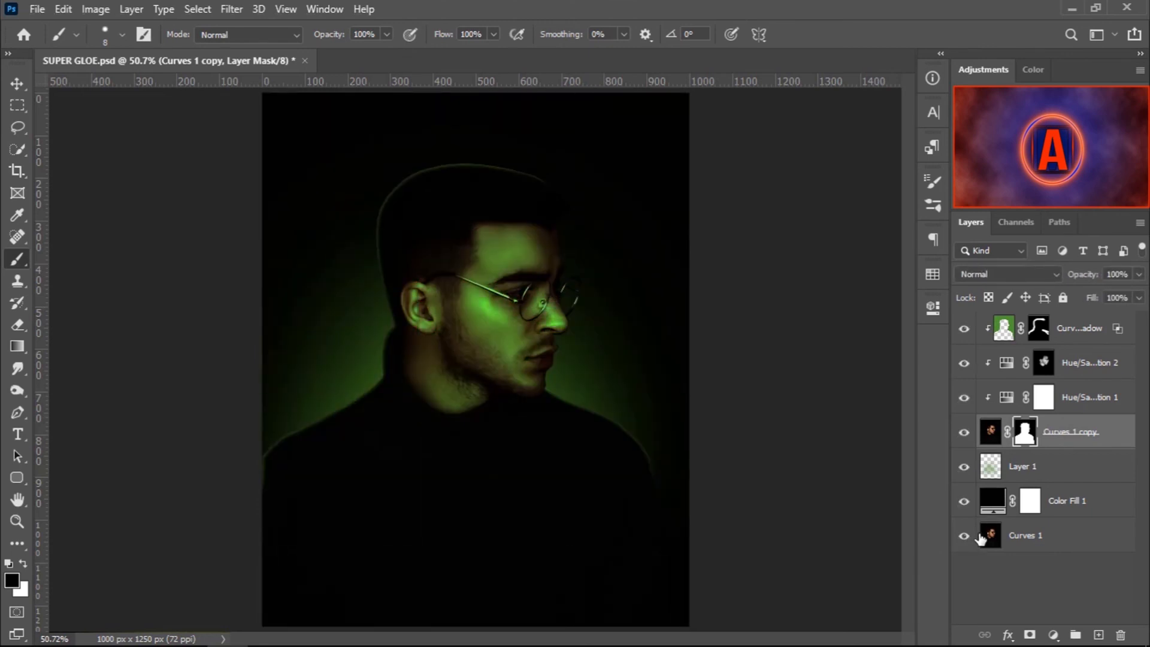
On the inner shadow layer's mask, reveal the rim light along the forehead with a 50 px white brush
click(1038, 329)
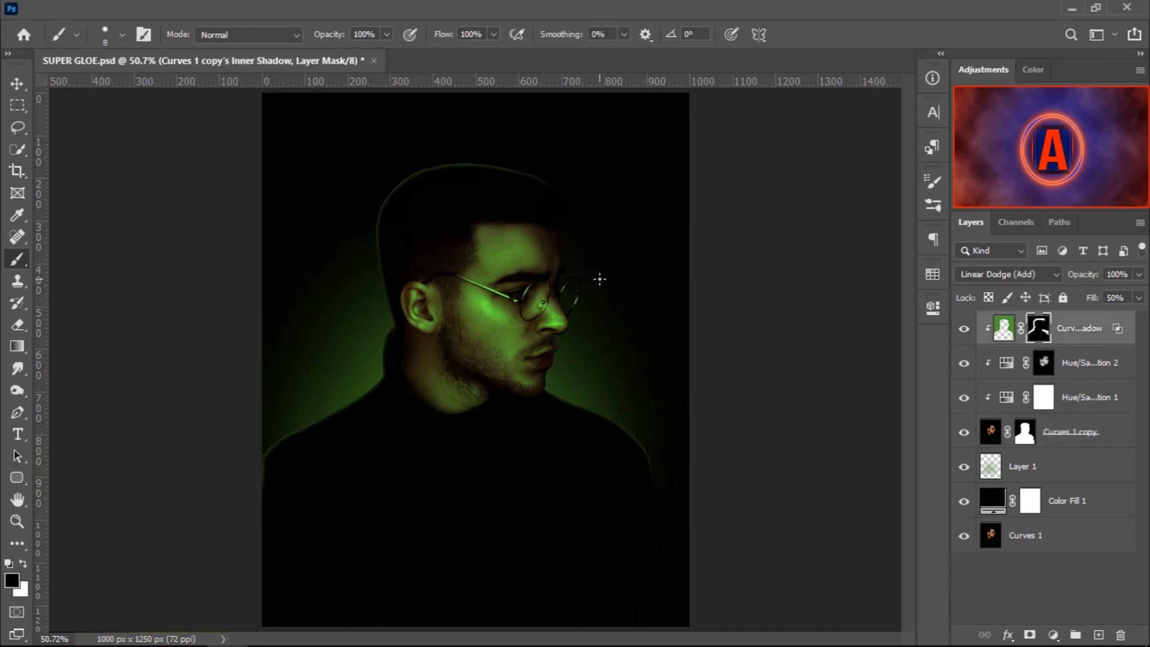
key(bracketright)
key(bracketright)
key(bracketright)
key(bracketright)
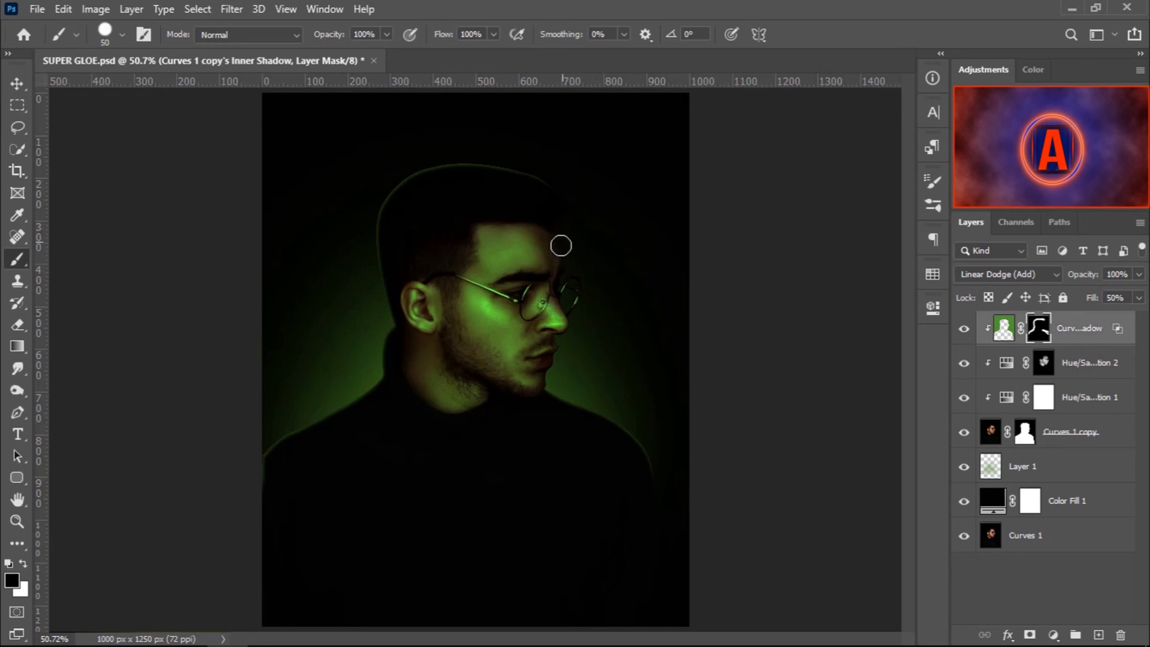
key(x)
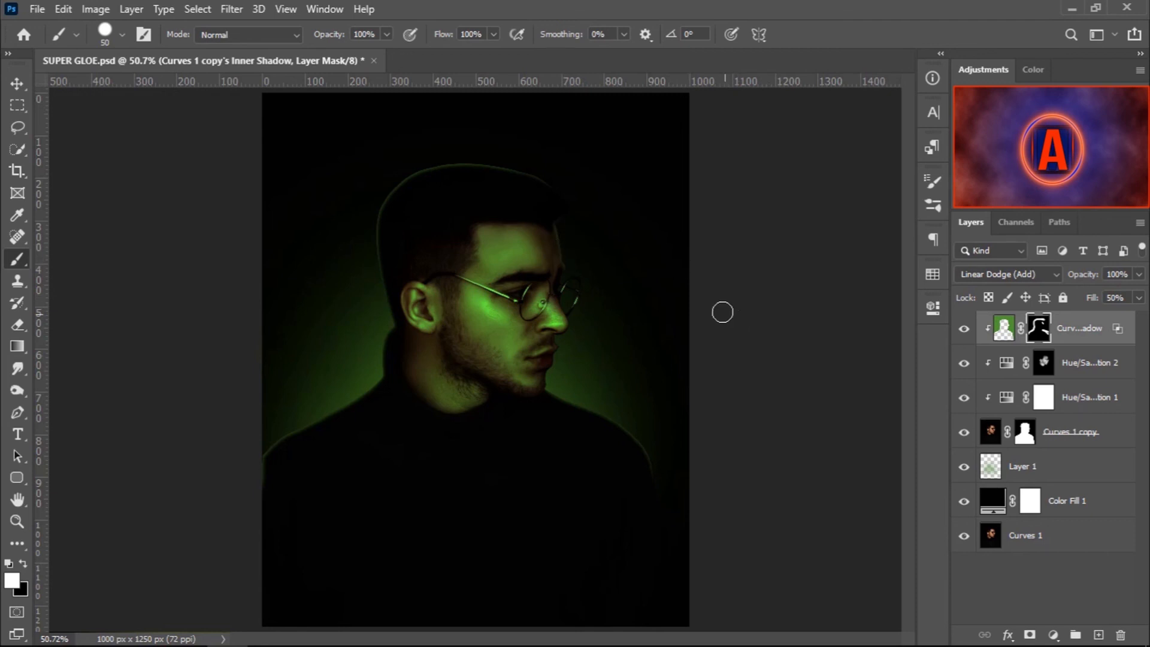
key(x)
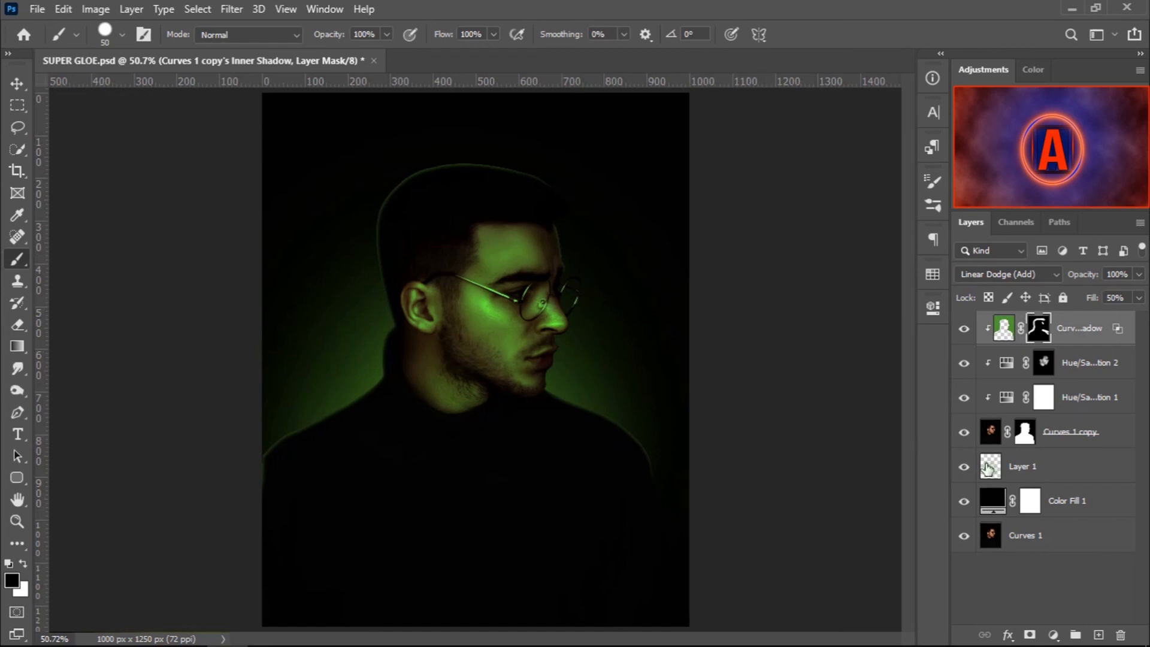
Compare the original portrait with the finished glow effect by isolating the Curves 1 layer and restoring all layers
alt+click(964, 535)
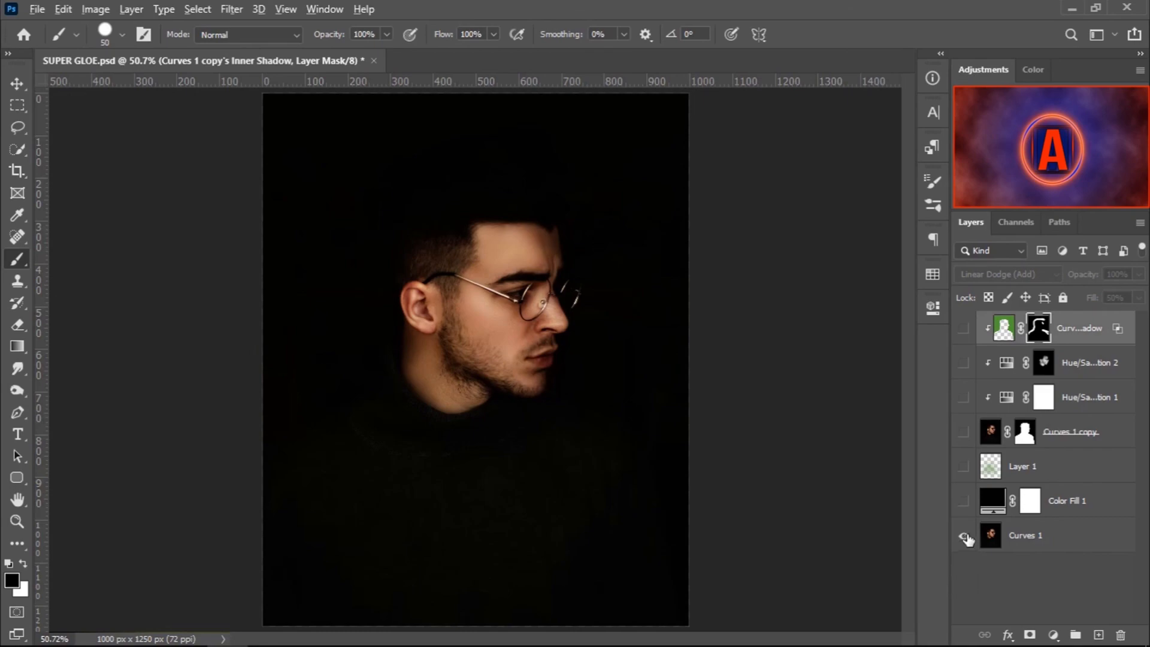
alt+click(964, 535)
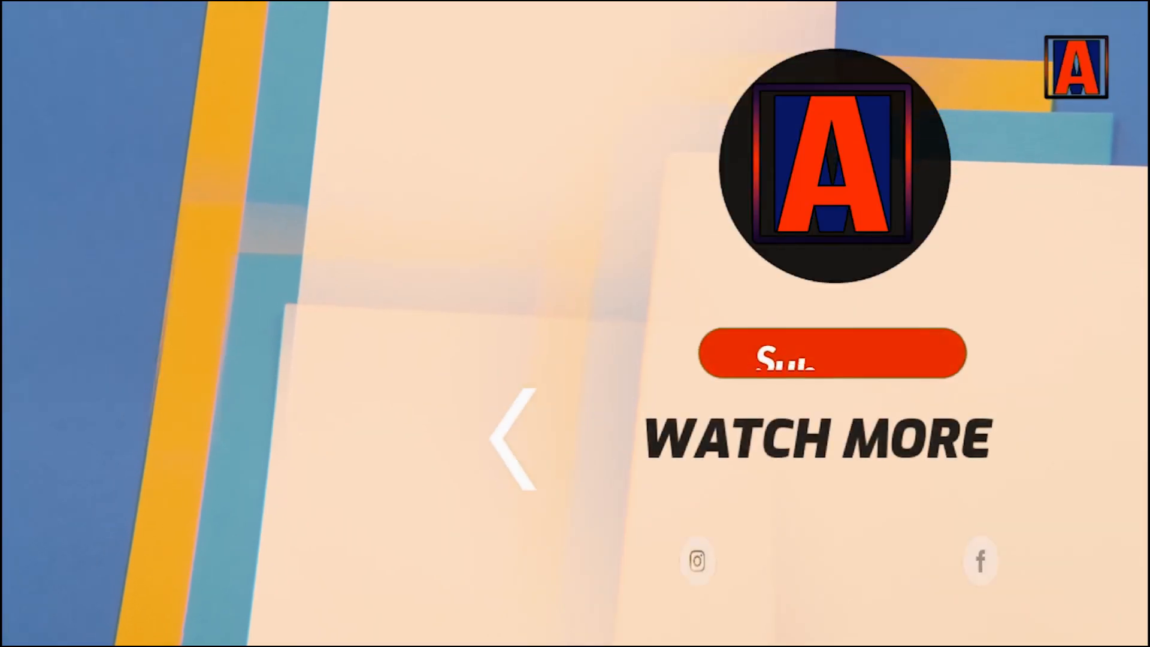